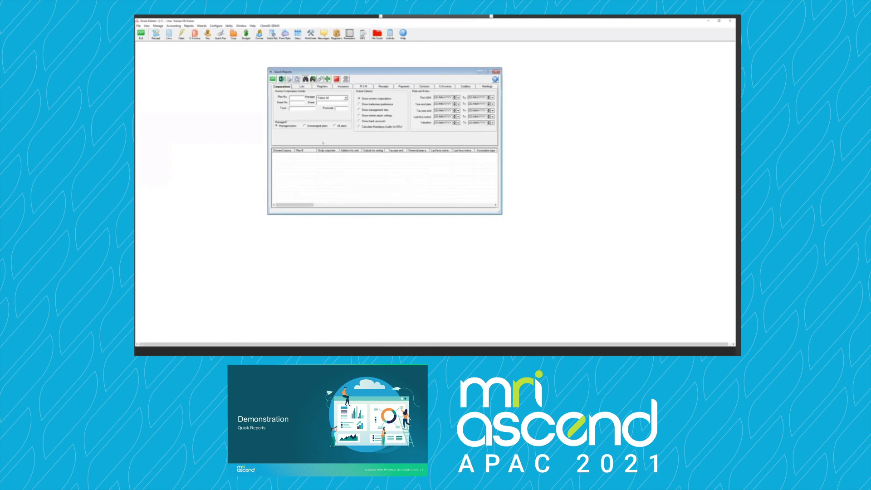
Step: Configure the corporations report to show only the Plan #, Tax year end and Financial year end columns
left_click_drag(308, 206, 342, 205)
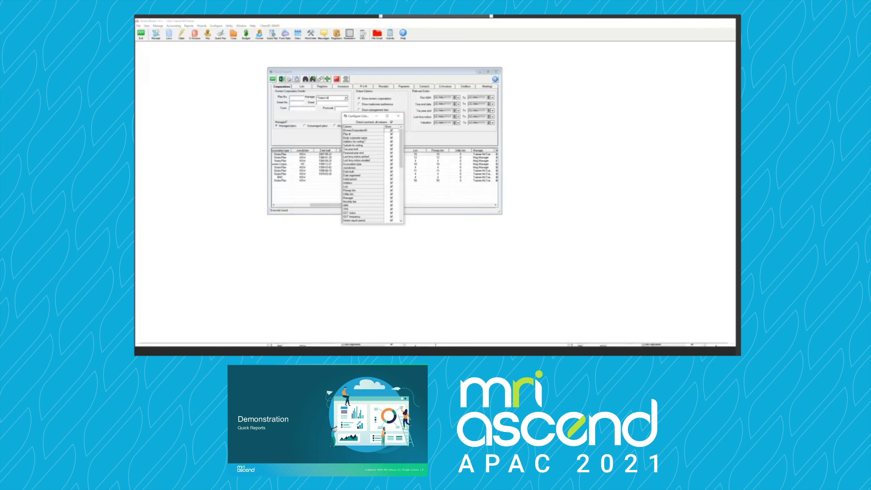
scroll(364, 151, "down", 4)
scroll(364, 151, "down", 7)
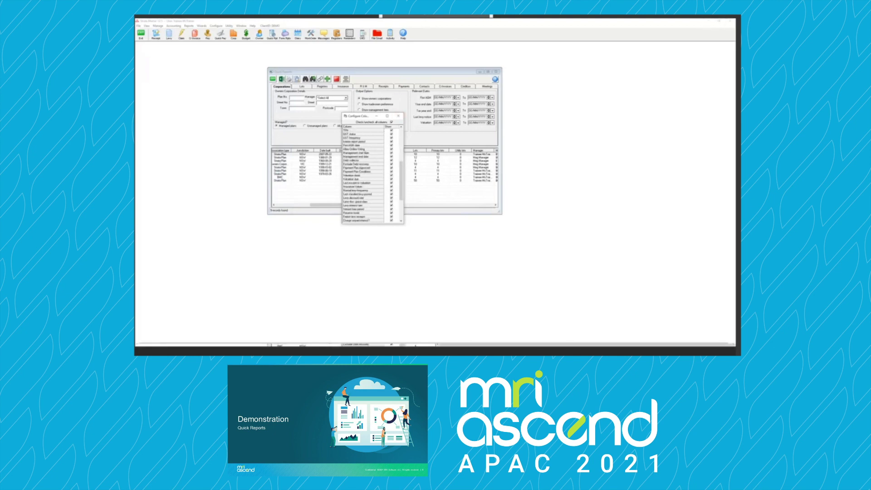
left_click(391, 121)
left_click_drag(401, 182, 400, 113)
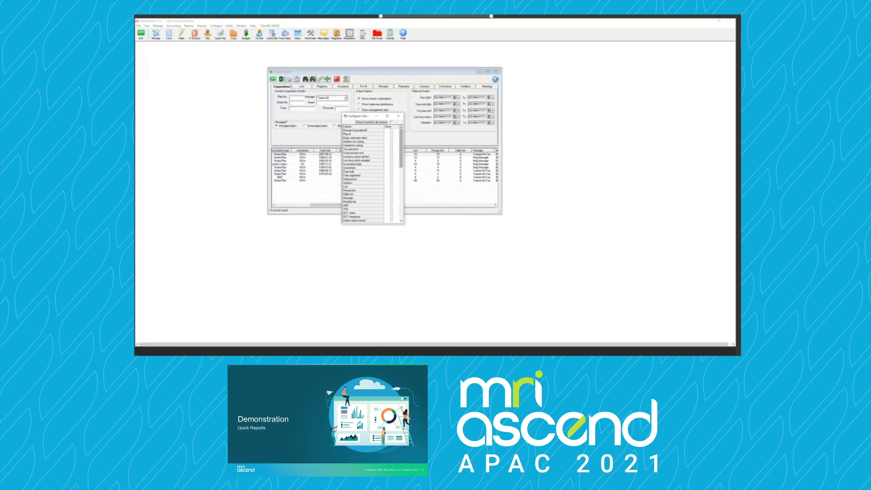
left_click(391, 134)
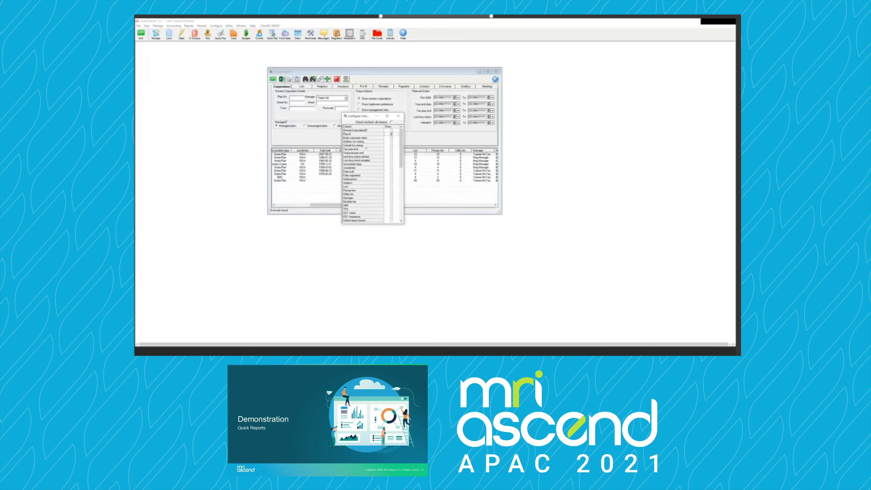
left_click(391, 149)
left_click(391, 152)
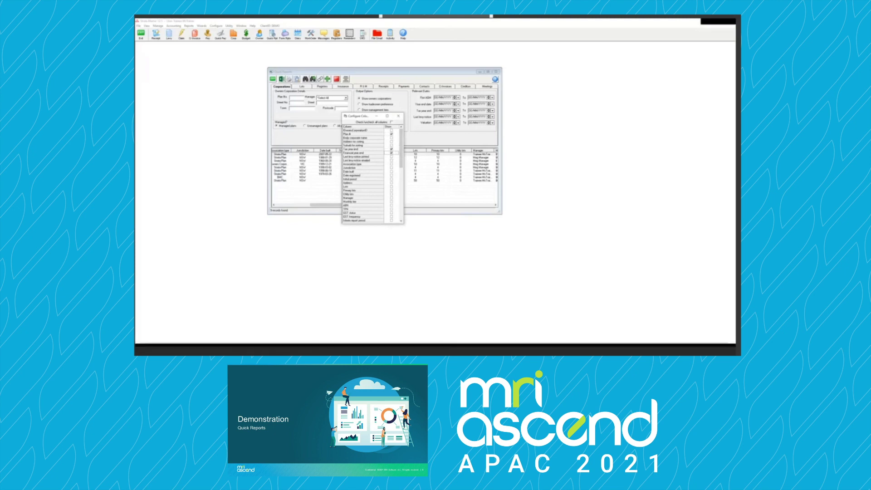
left_click(398, 116)
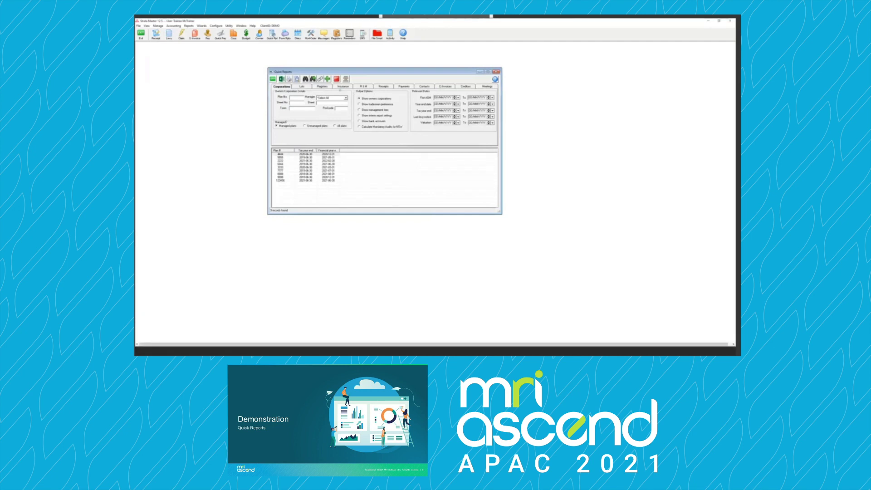
Step: Run the insurance report for all managed plans, sort it by renewal date and select the earliest policy
left_click(341, 87)
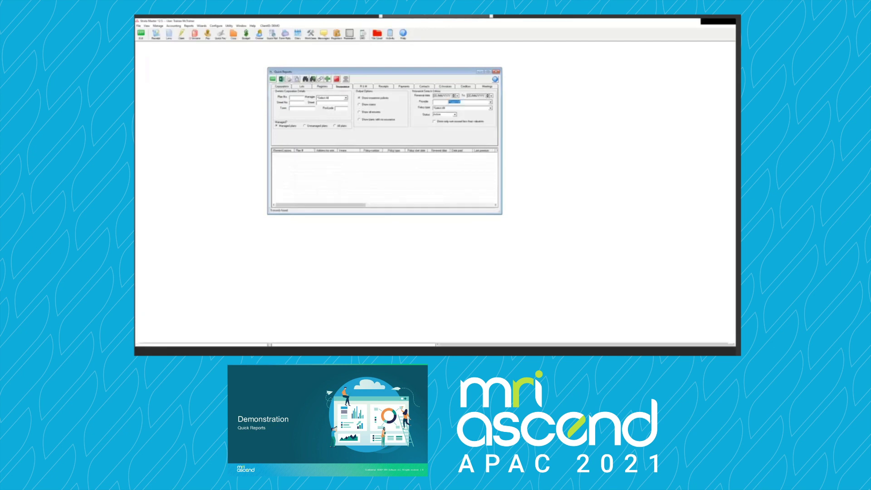
left_click(438, 150)
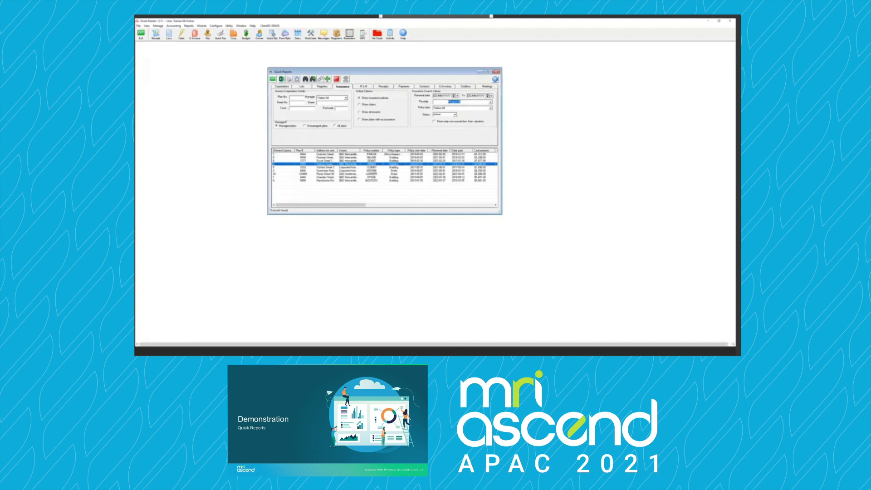
left_click(439, 154)
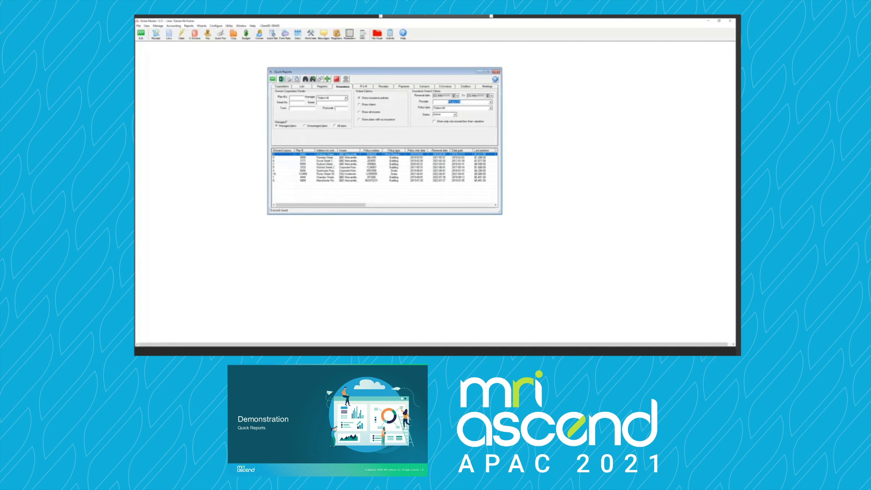
Step: Open the selected policy's plan record and review its insurance and financial details
left_click(320, 79)
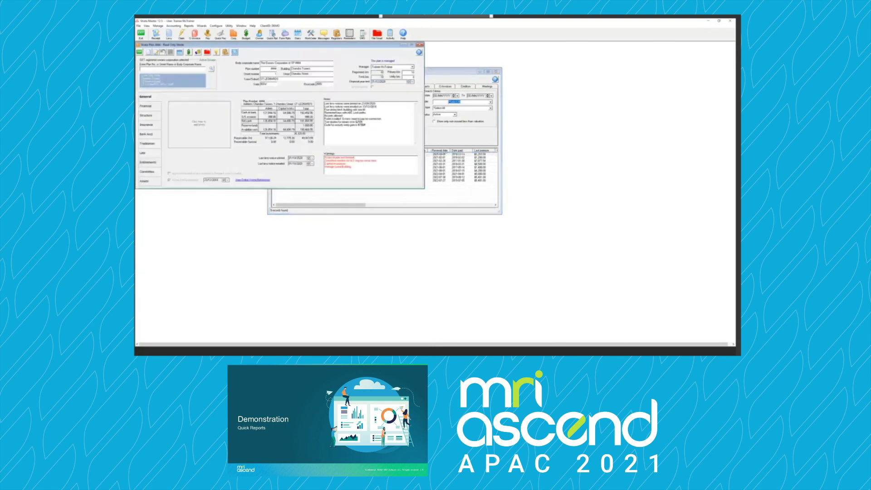
left_click(141, 126)
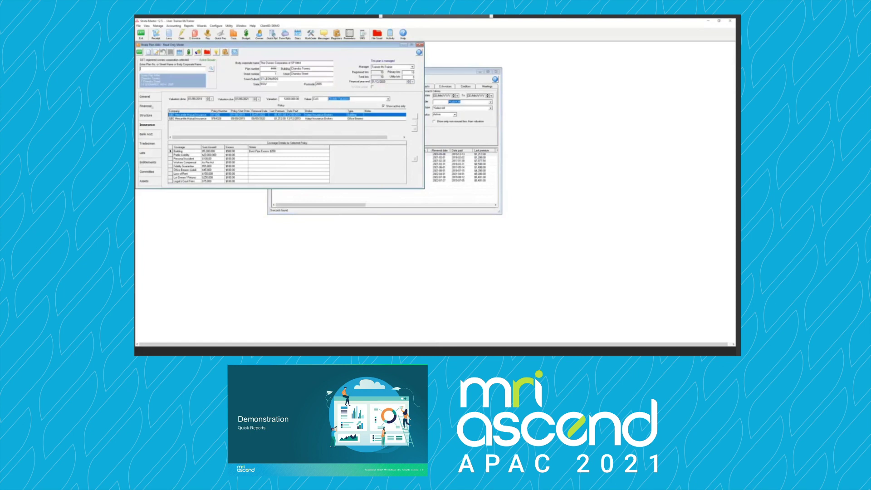
left_click(152, 107)
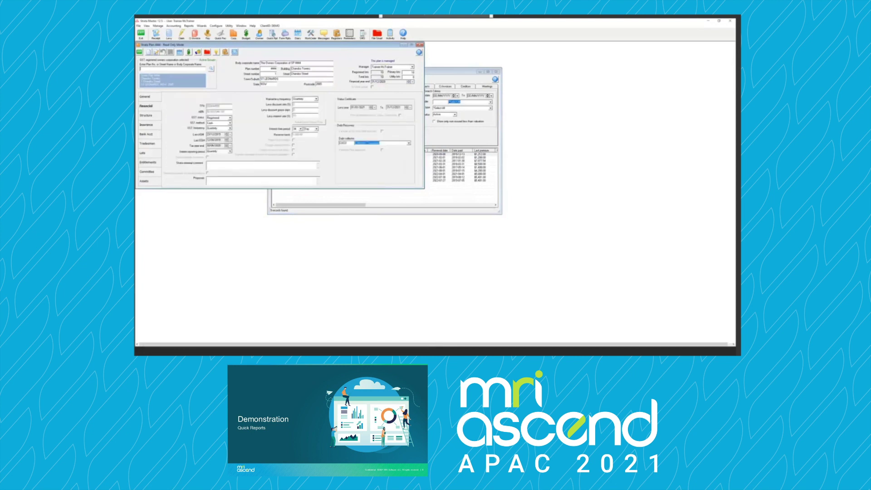
Step: Examine the plan's reserve funds setting in edit mode and return to its general summary
left_click(156, 52)
left_click_drag(293, 135, 317, 138)
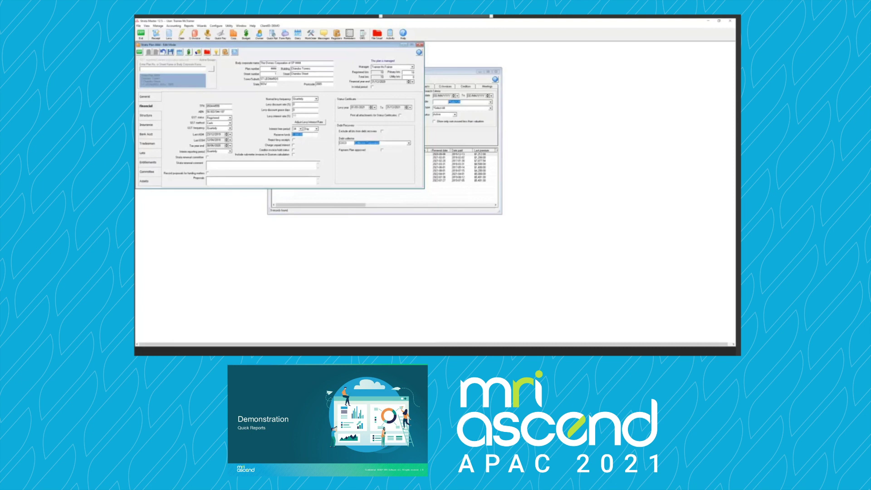
left_click(145, 97)
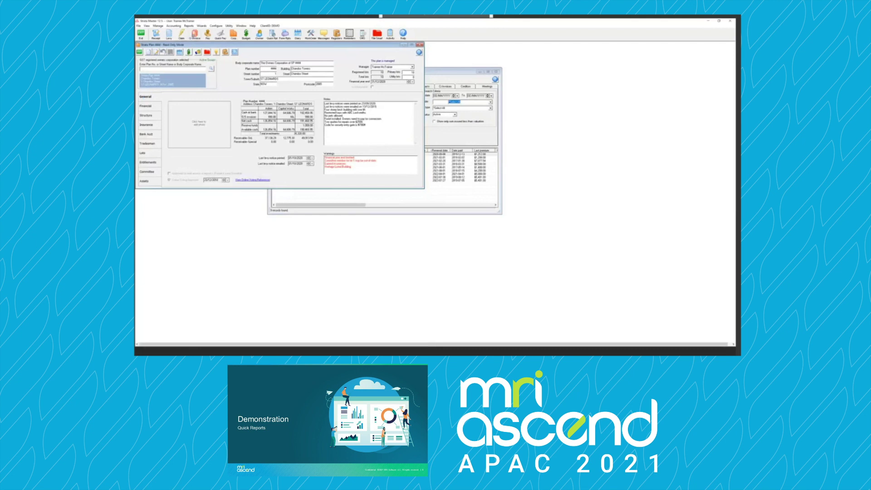
Step: View the plan's creditor invoices, including its budget summary, and return to the quick reports
left_click(195, 34)
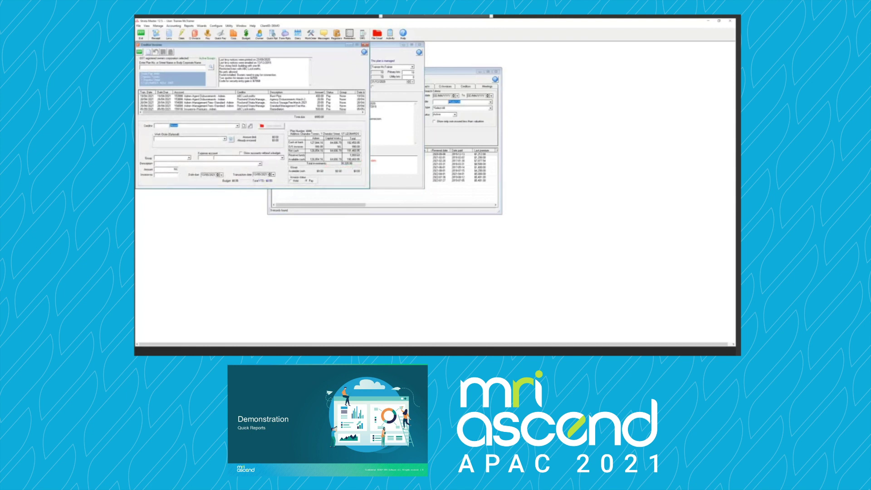
left_click(365, 45)
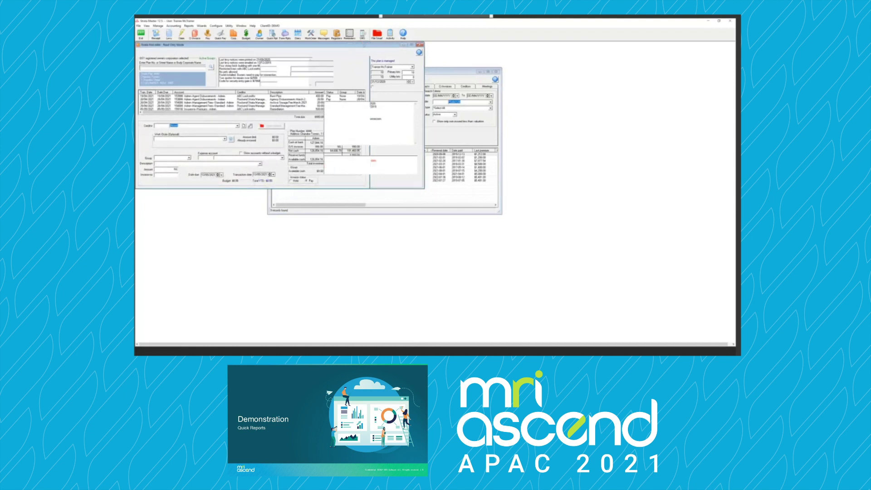
left_click(420, 45)
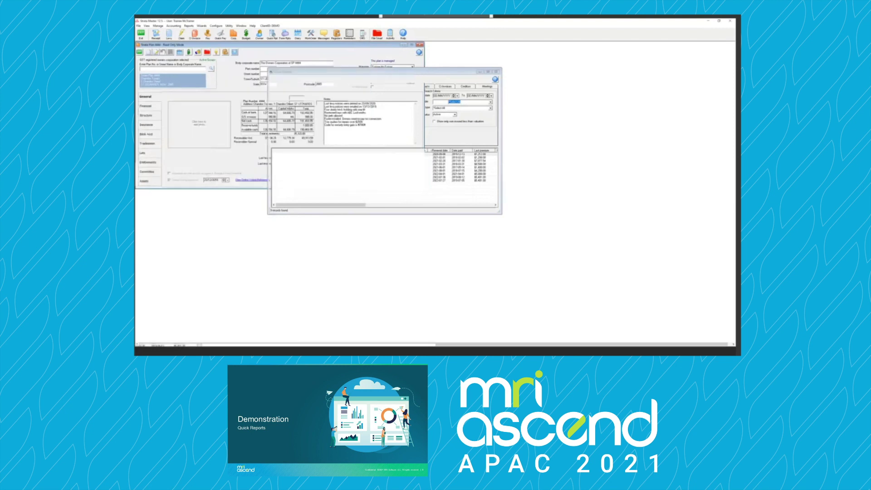
Step: Clear the corporations report and add the Reserve funds column to its displayed columns
left_click(337, 79)
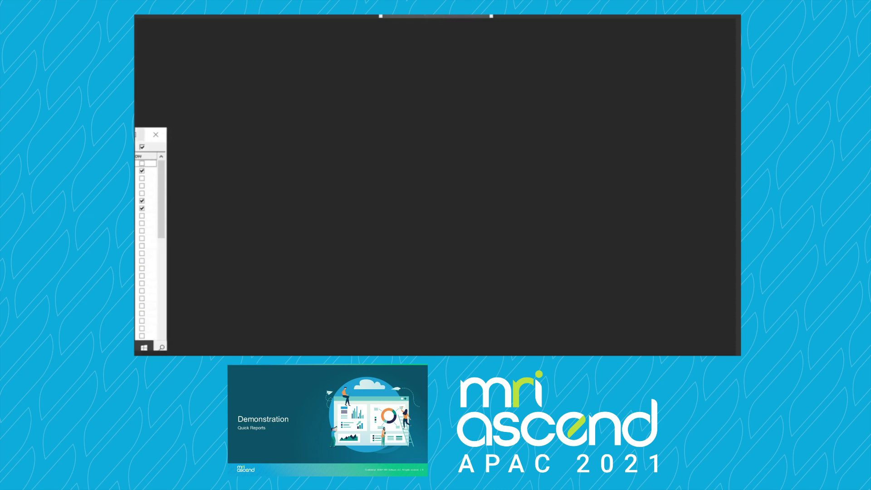
left_click(137, 135)
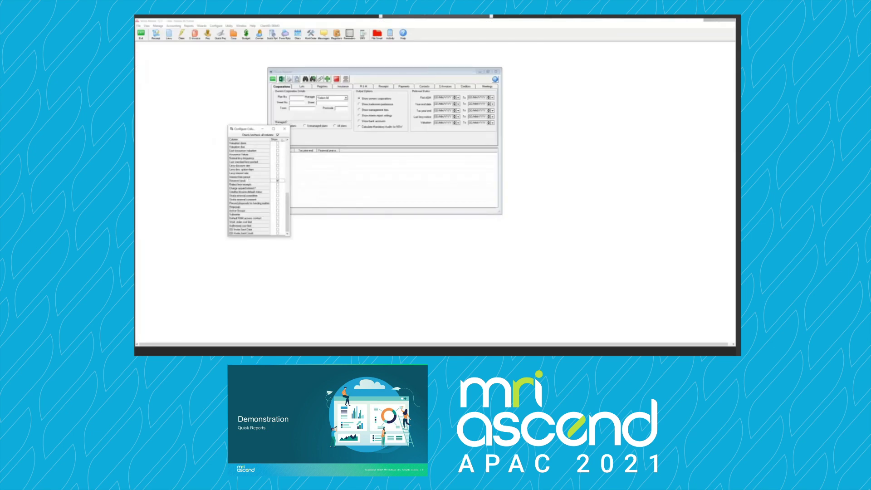
left_click(286, 129)
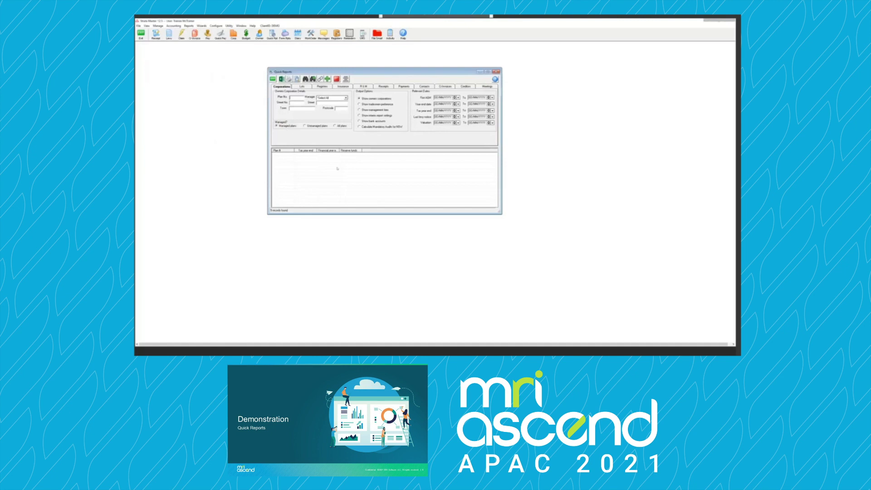
Step: Run the corporations report, view the record of plan 4444 from the results, and return to the report
left_click(305, 78)
left_click(349, 154)
left_click(348, 174)
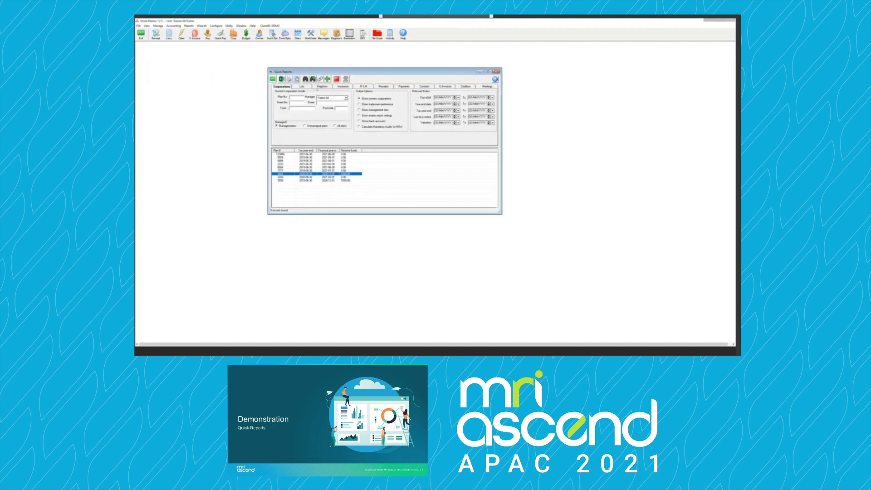
left_click(320, 79)
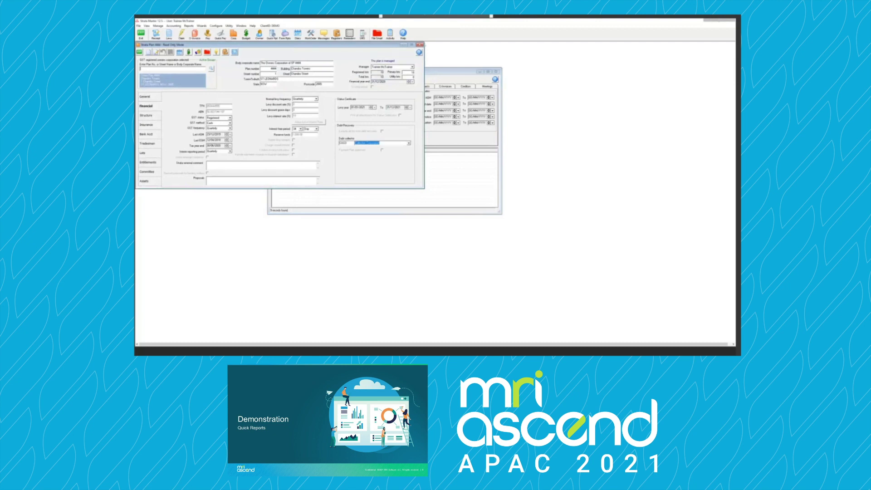
left_click(420, 45)
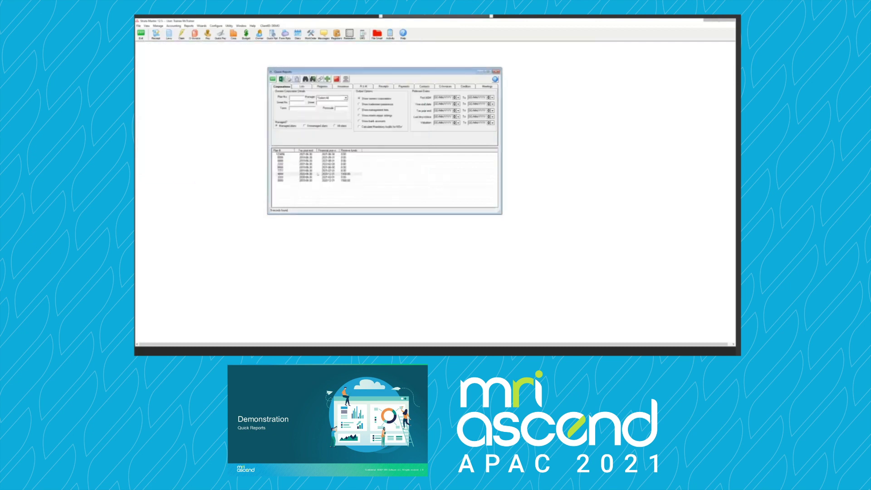
Step: Reconfigure the corporations report to show all columns again
left_click(327, 150)
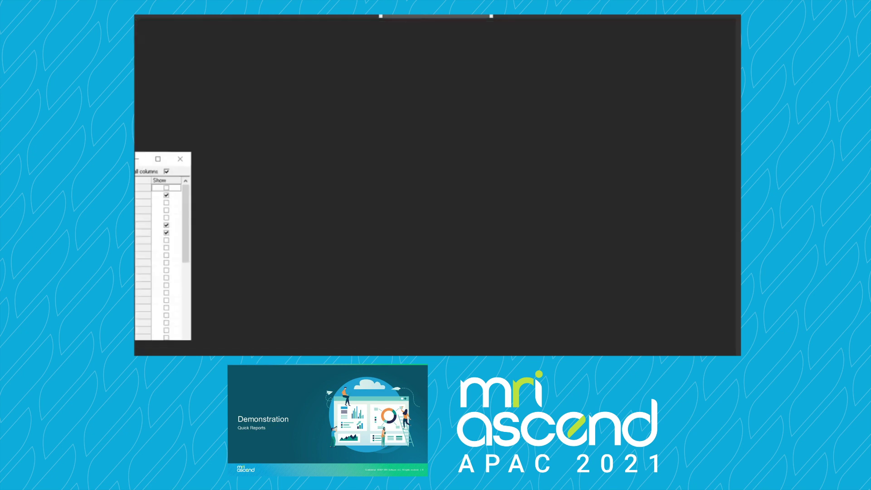
left_click(158, 160)
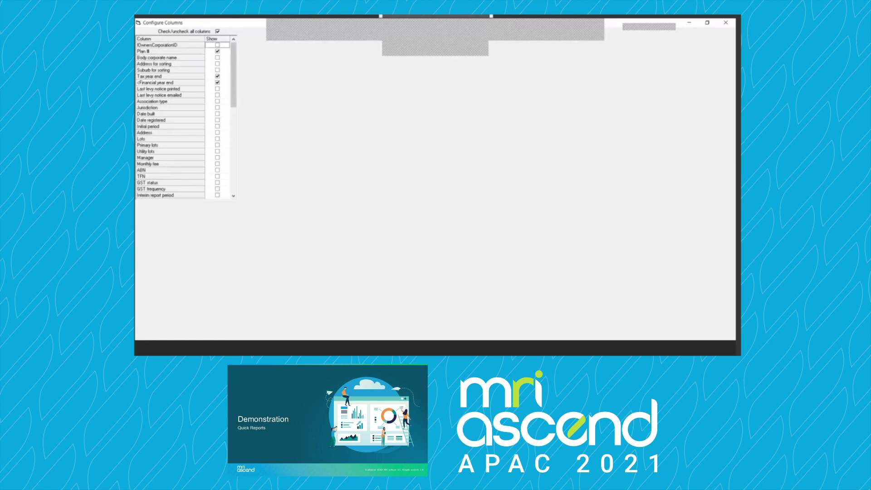
left_click(707, 22)
left_click(279, 115)
left_click(278, 115)
left_click(284, 109)
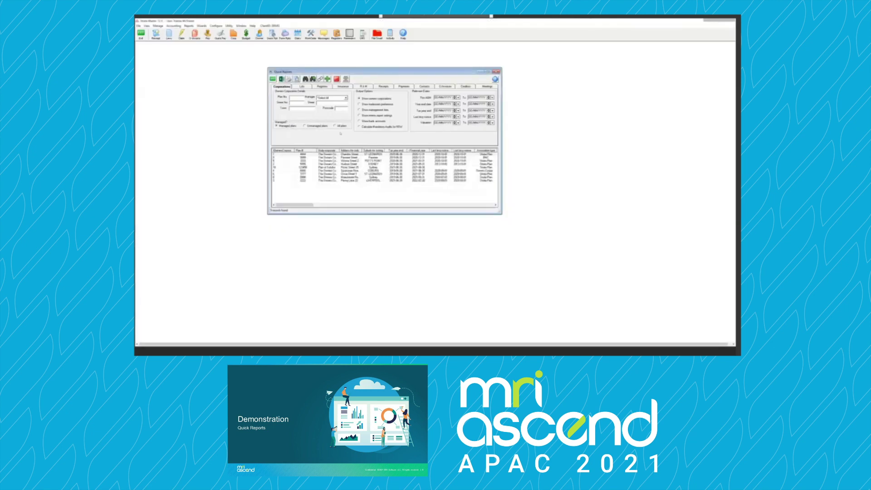
Step: Run the lots report for plan 4444 and append a second plan's lots to the results
left_click(305, 87)
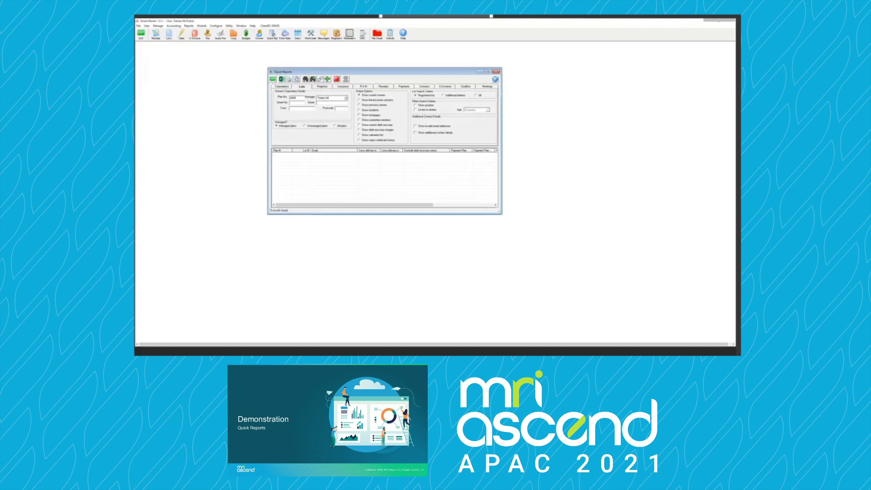
key("Return")
left_click_drag(297, 97, 267, 99)
key("BackSpace")
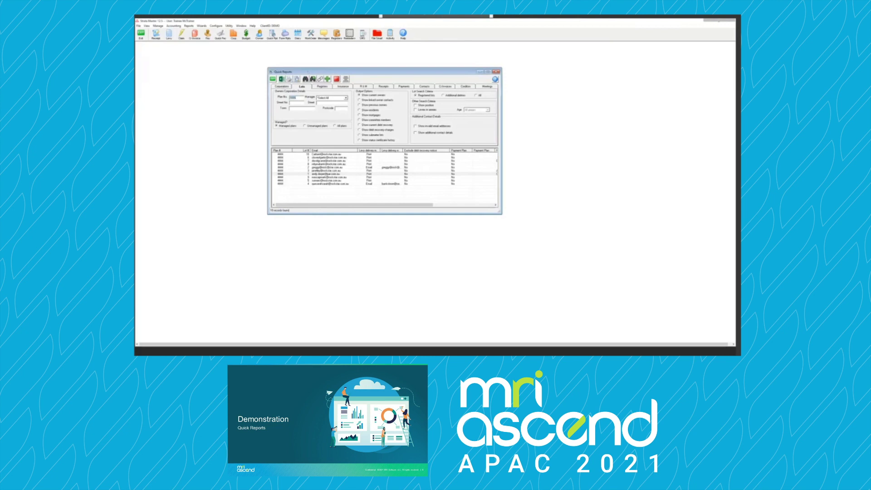
left_click(313, 79)
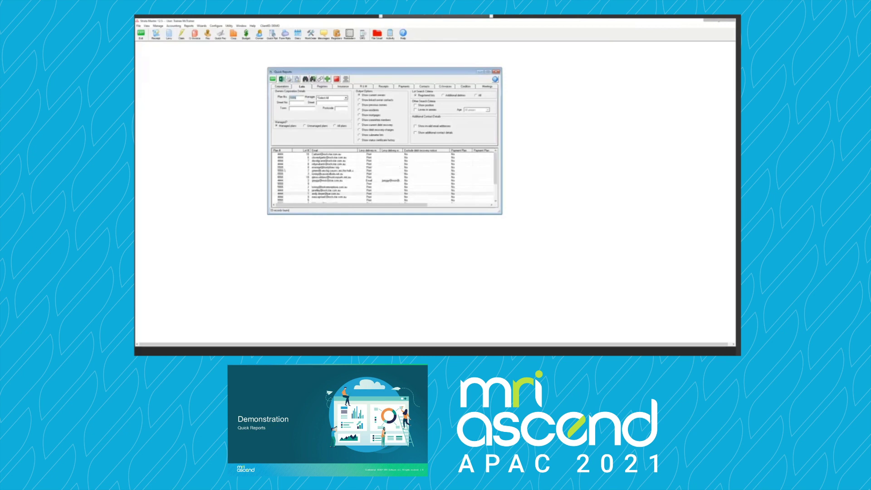
Step: Sort the combined lots results by plan number
left_click(285, 168)
left_click(282, 150)
left_click(282, 150)
left_click(282, 150)
left_click(282, 150)
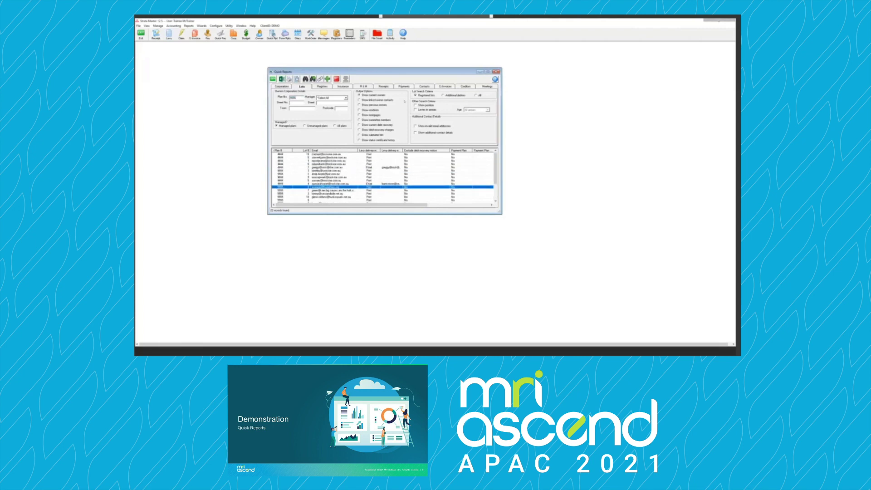
Step: Clear the plan number filter and run the lots report across all managed plans
left_click_drag(299, 98, 274, 99)
key("BackSpace")
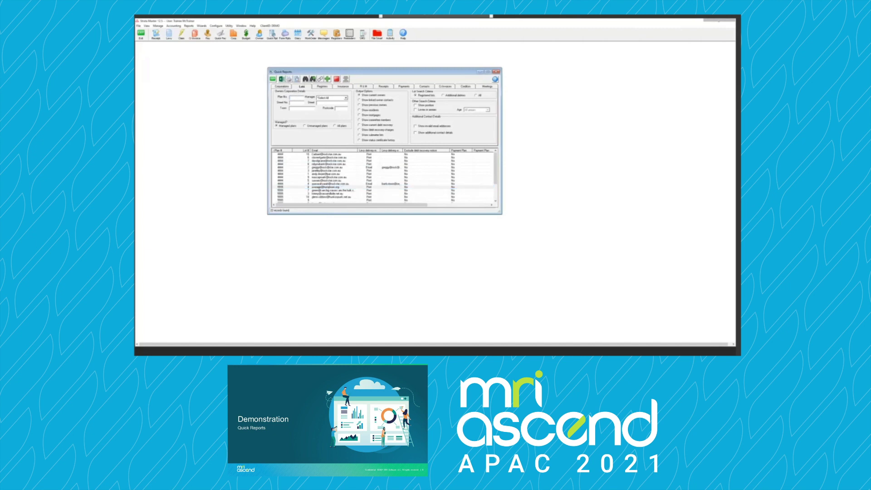
key("Return")
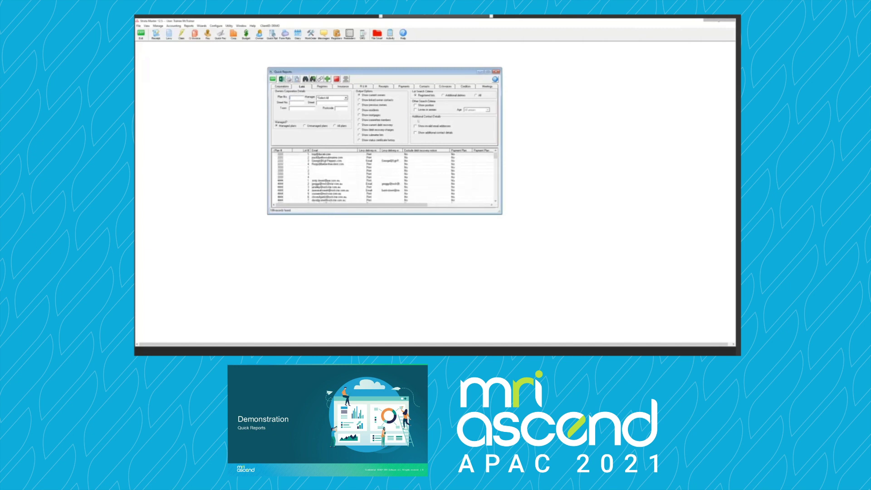
Step: Limit the lots report to invalid email addresses and rerun the search
left_click(414, 127)
left_click(305, 79)
left_click(394, 150)
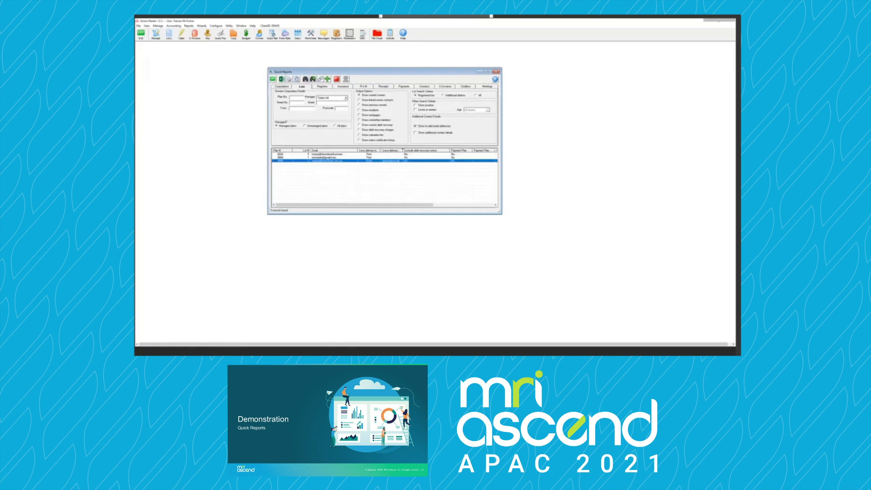
Step: Adjust the columns beside the levy delivery details in the lots results and select the second record
left_click_drag(403, 151, 445, 150)
left_click_drag(403, 150, 430, 150)
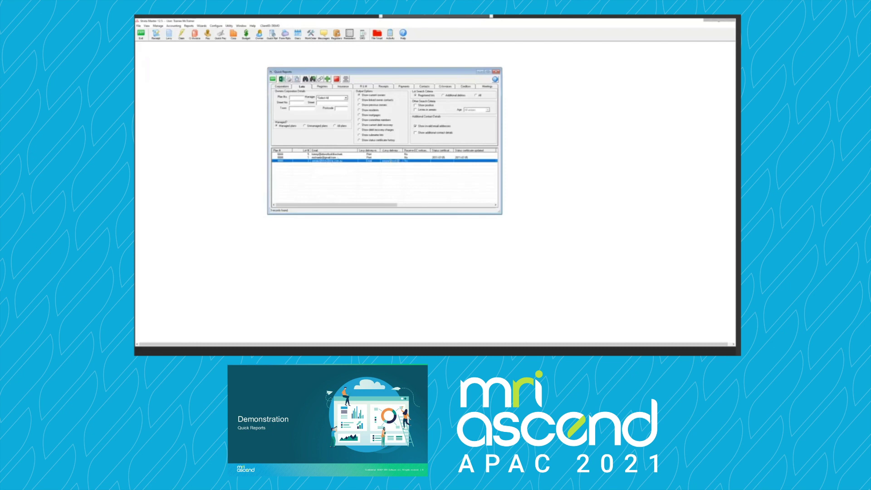
left_click(344, 157)
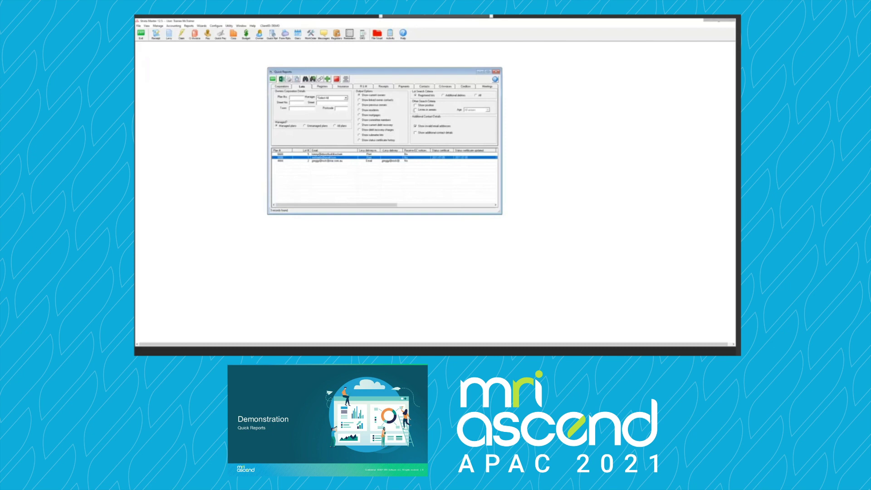
Step: Switch the lots report from invalid email addresses to levies in arrears and review the results
left_click(415, 110)
left_click(415, 127)
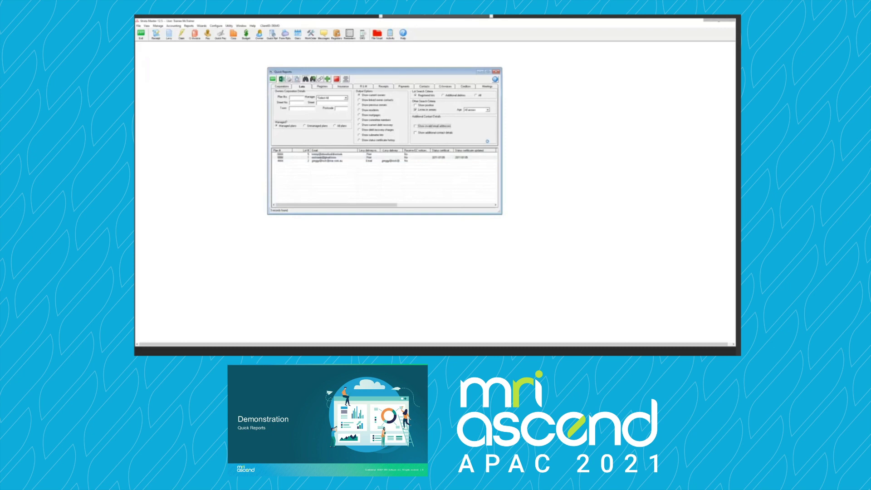
scroll(377, 167, "down", 5)
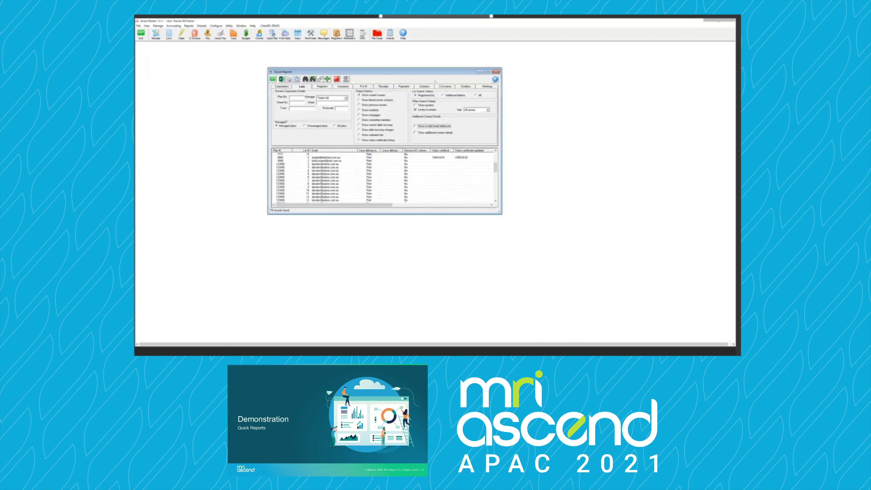
Step: Run the creditor invoices report for the creditor listed just before ABC Locksmiths, across all managed plans
left_click(444, 86)
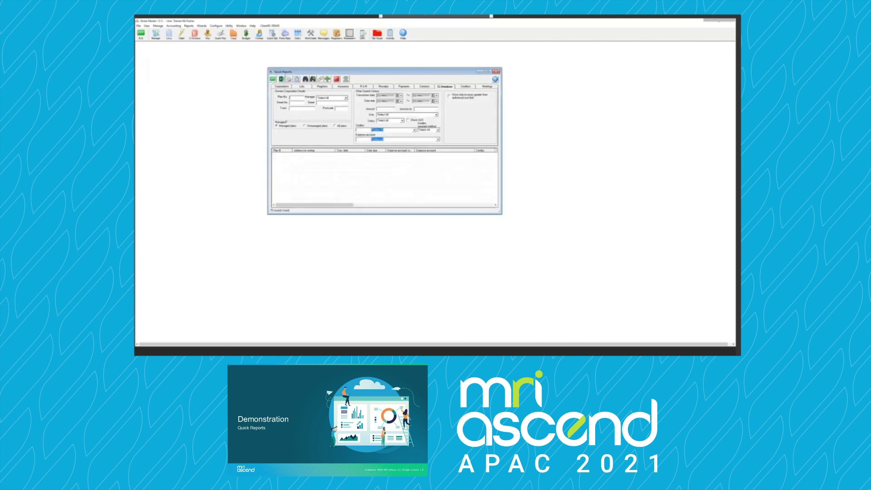
left_click(413, 131)
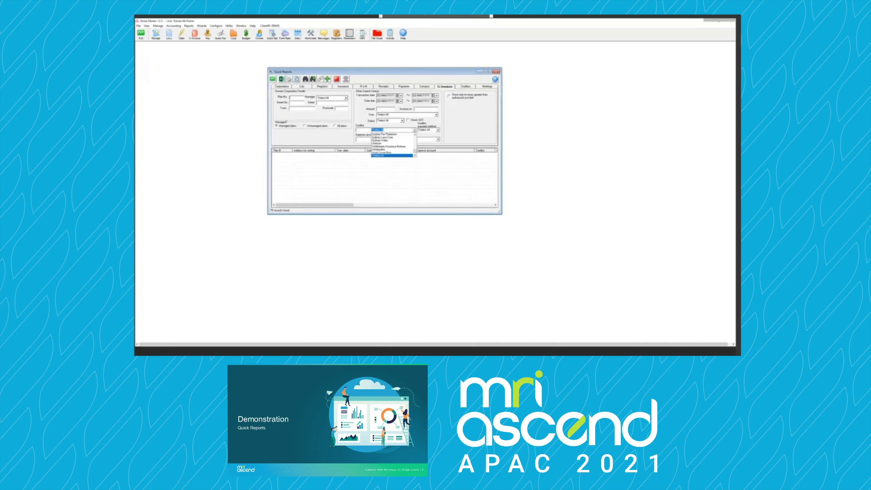
scroll(393, 144, "up", 5)
left_click(386, 140)
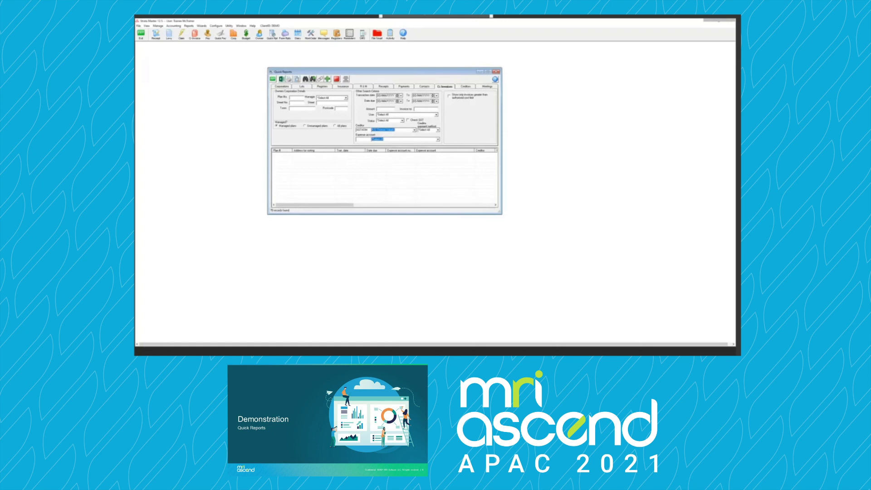
left_click(305, 79)
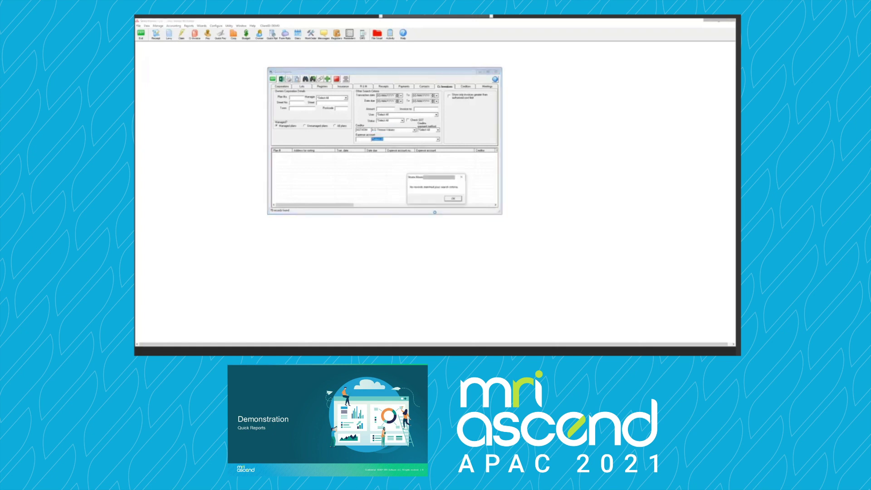
left_click(453, 198)
Step: Change the creditor filter to ABC Locksmiths and rerun the creditor invoices report
left_click(392, 130)
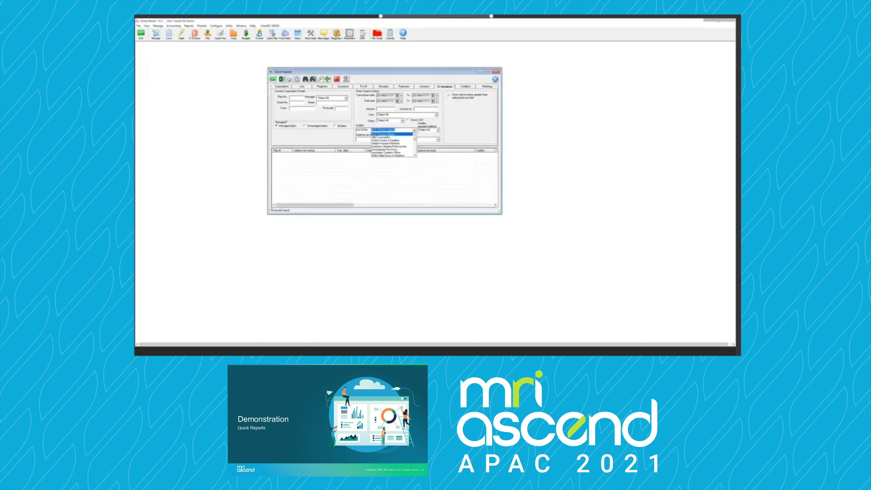
left_click(385, 137)
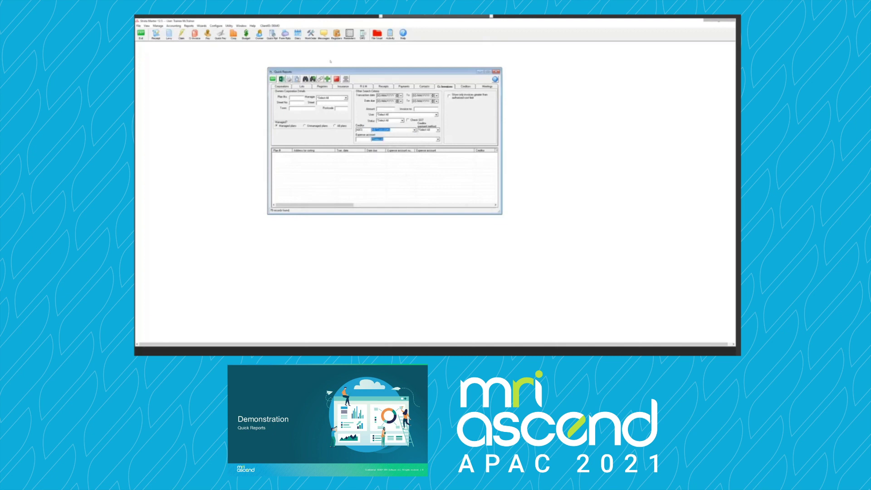
left_click(306, 79)
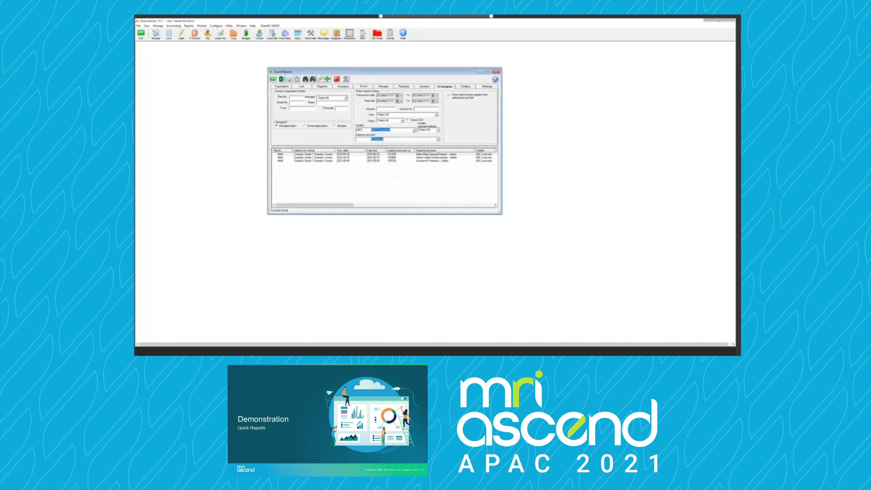
Step: Clear the creditor filter and rerun the creditor invoices report for every creditor
left_click(413, 130)
scroll(393, 144, "up", 1)
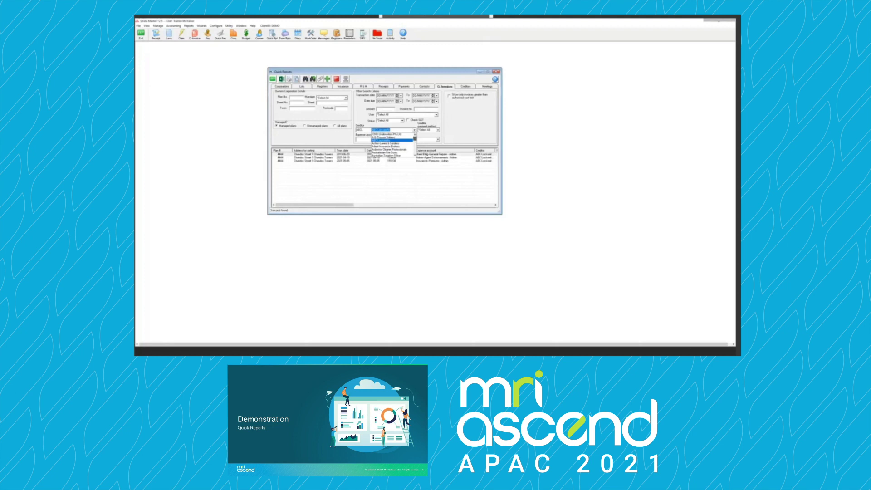
key("BackSpace")
left_click(437, 139)
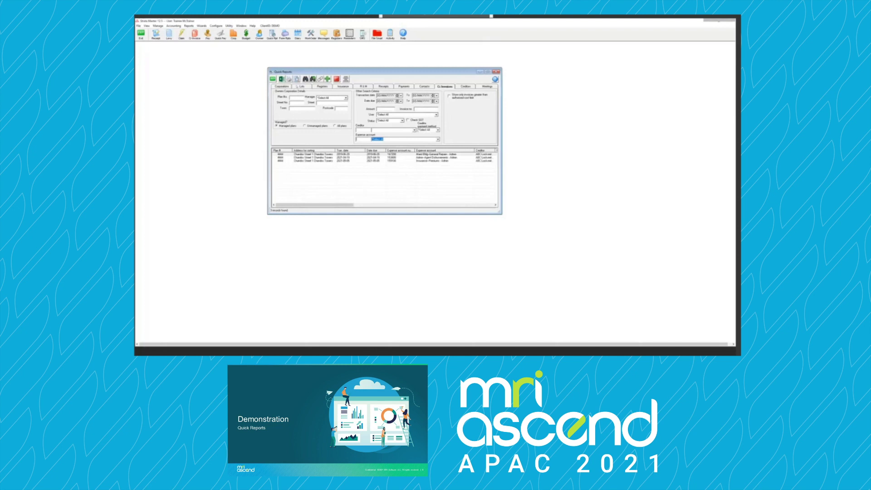
left_click(305, 79)
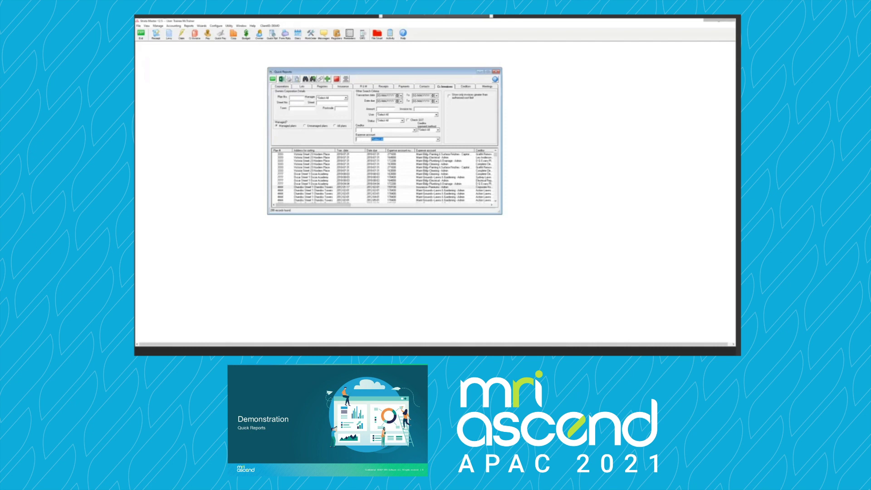
Step: Look over the transaction date and invoice number criteria and close Quick Reports
left_click(400, 96)
left_click(421, 111)
left_click(272, 78)
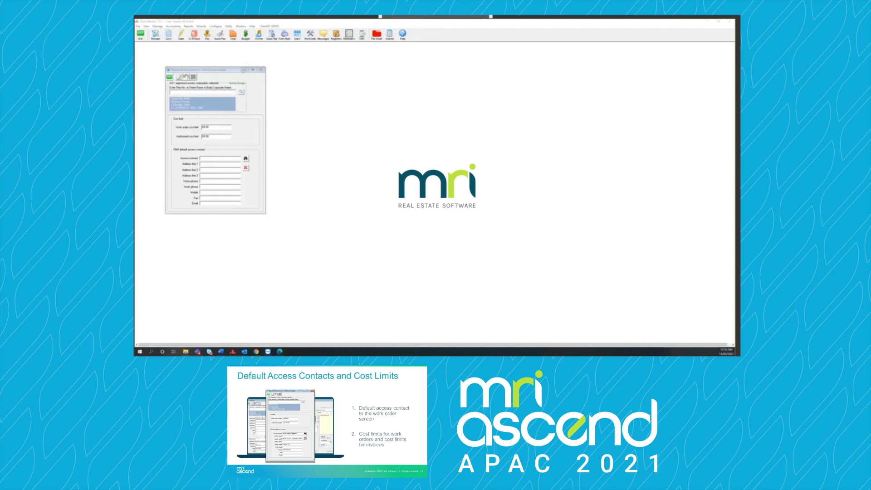
Step: Open a new work order beside Repairs & Maintenance and look through the selectable access contacts without choosing one
left_click_drag(238, 70, 245, 69)
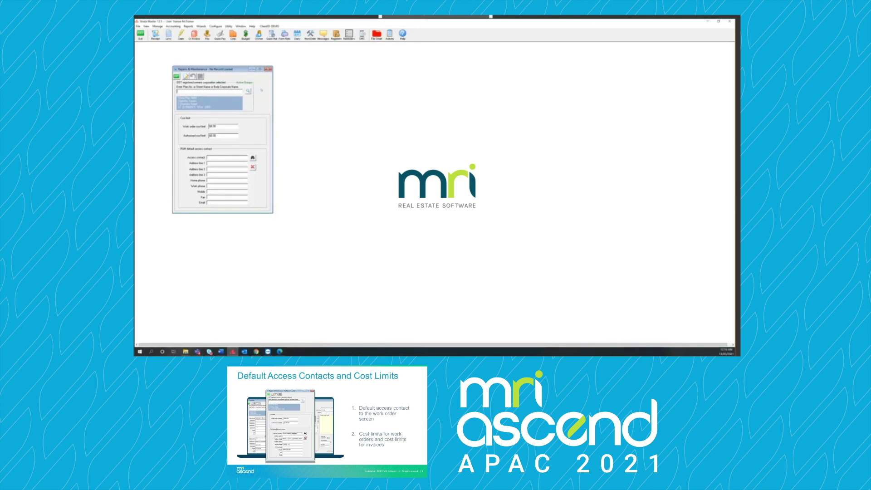
left_click(310, 35)
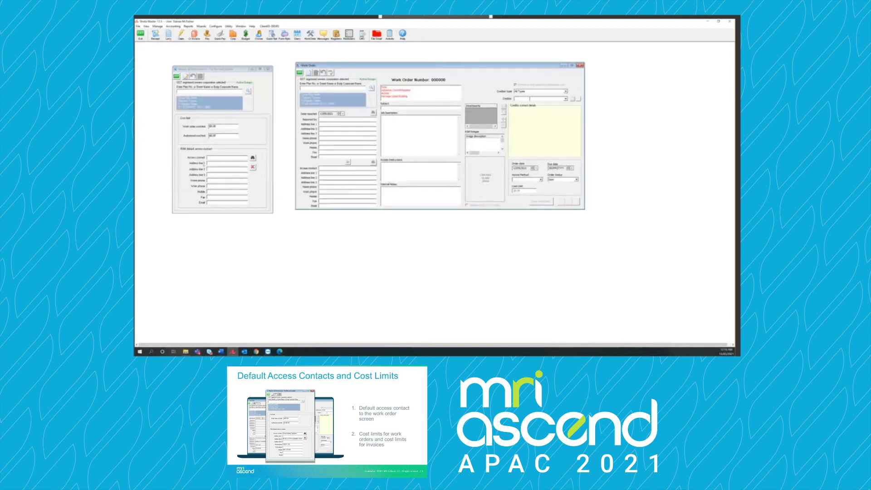
left_click(211, 159)
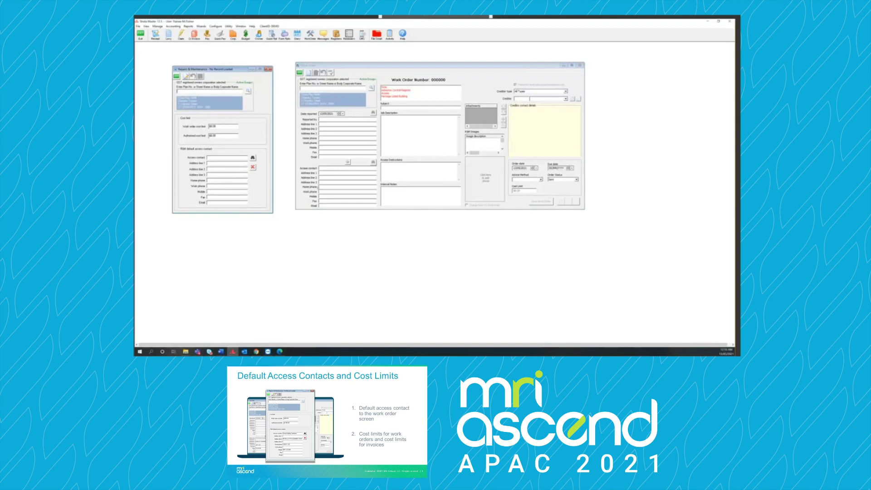
left_click(329, 168)
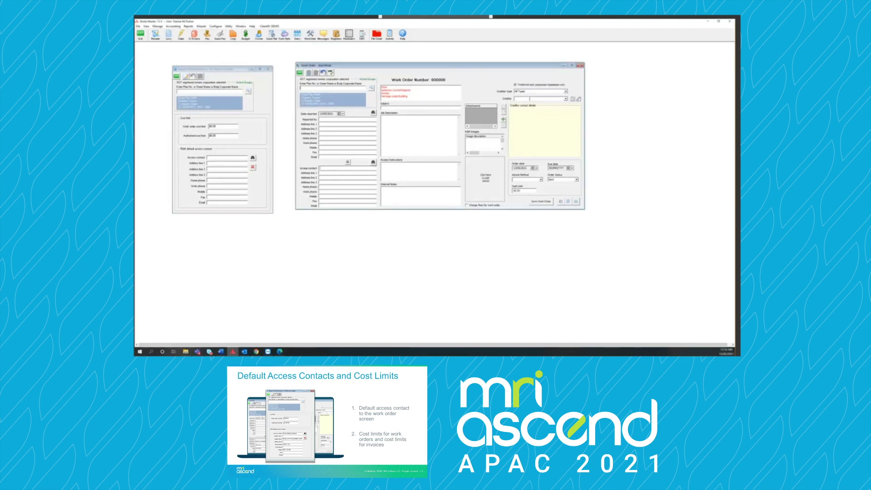
left_click(372, 162)
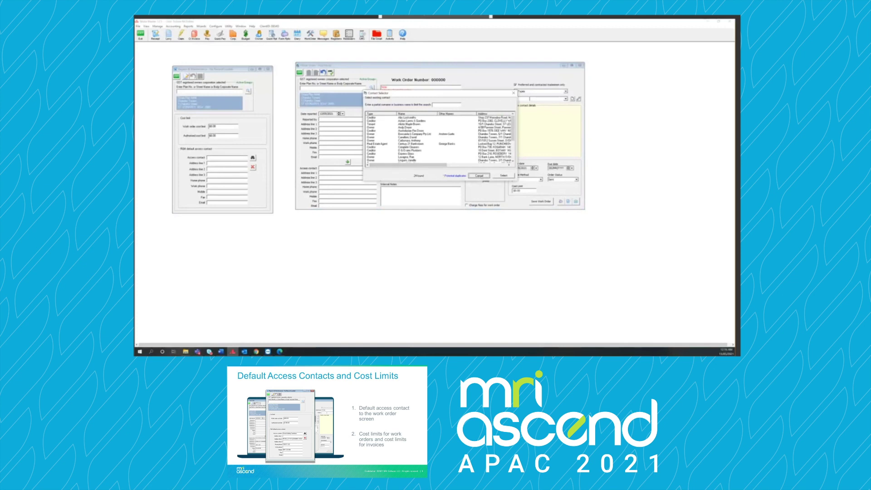
left_click(479, 176)
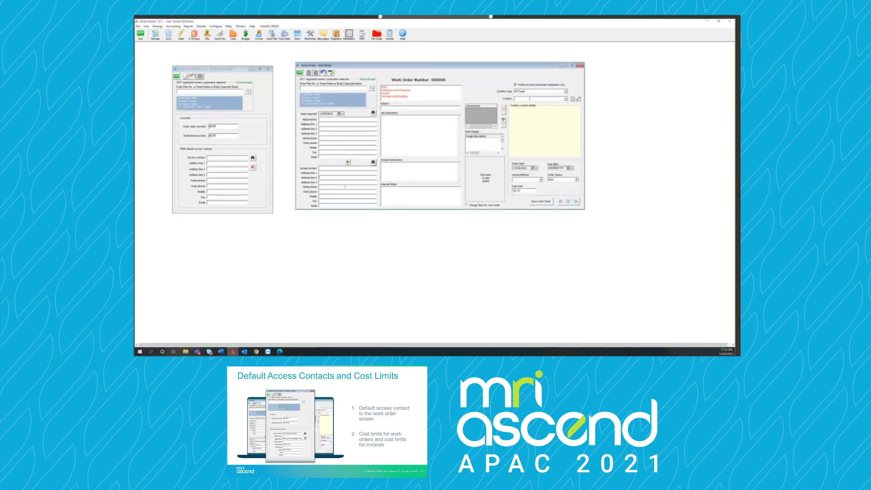
Step: Compare the work order's cost limit with the limit fields in Repairs & Maintenance and close both windows
left_click(526, 191)
left_click(217, 127)
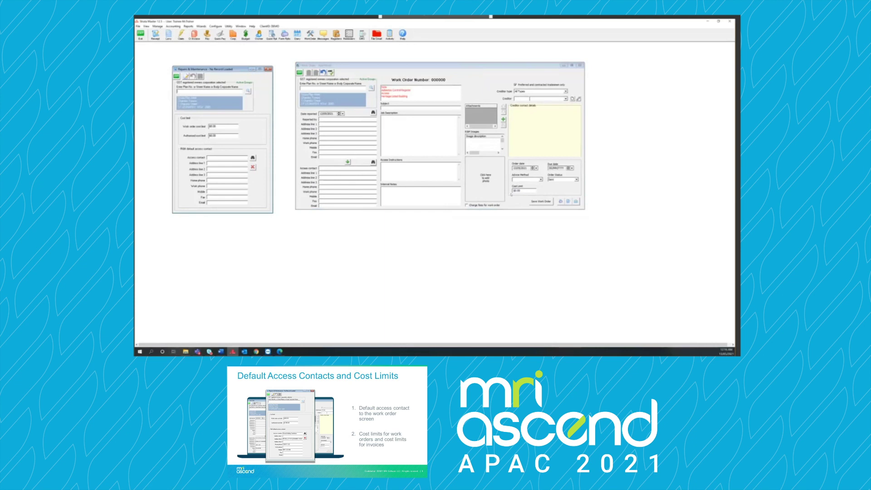
left_click(579, 65)
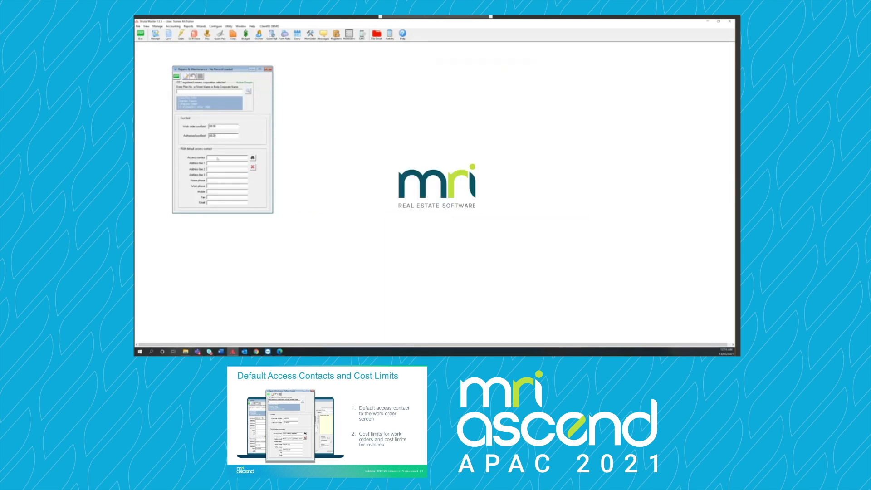
left_click(268, 69)
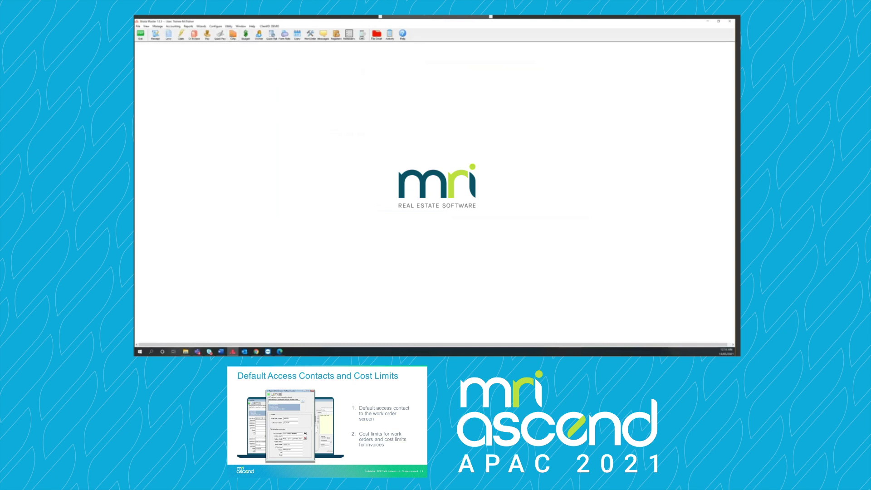
Step: Open the current plan's strata record, move its window clear of the toolbar and show its tradesmen
left_click(232, 35)
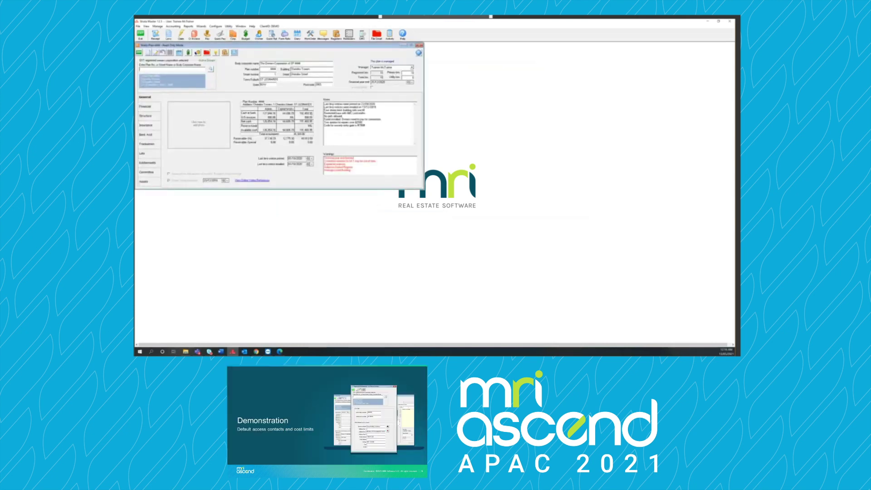
left_click_drag(191, 45, 291, 84)
left_click(248, 183)
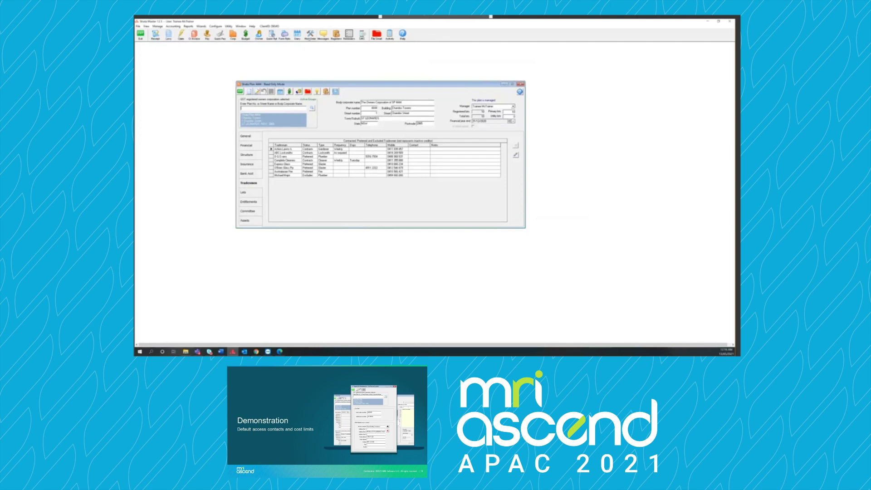
Step: Check the preferred and contracted tradesmen offered in a new work order, close it and select the plan's first tradesman
left_click(309, 39)
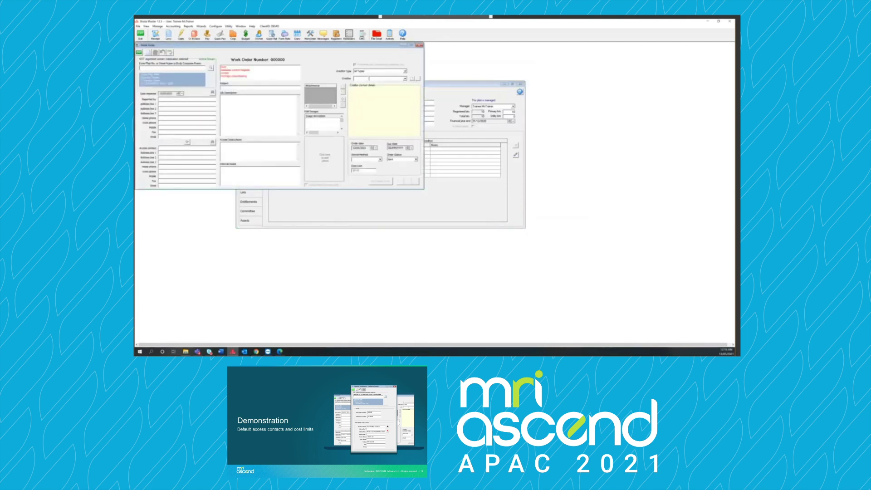
left_click(405, 79)
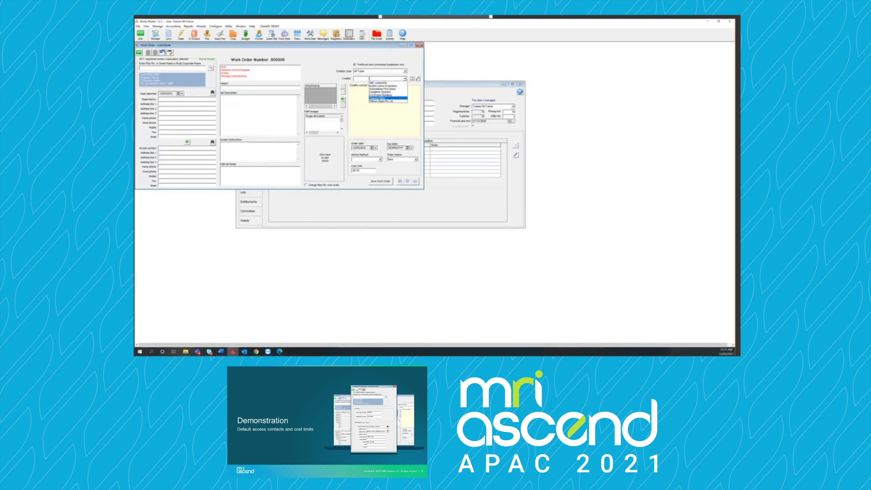
left_click(383, 98)
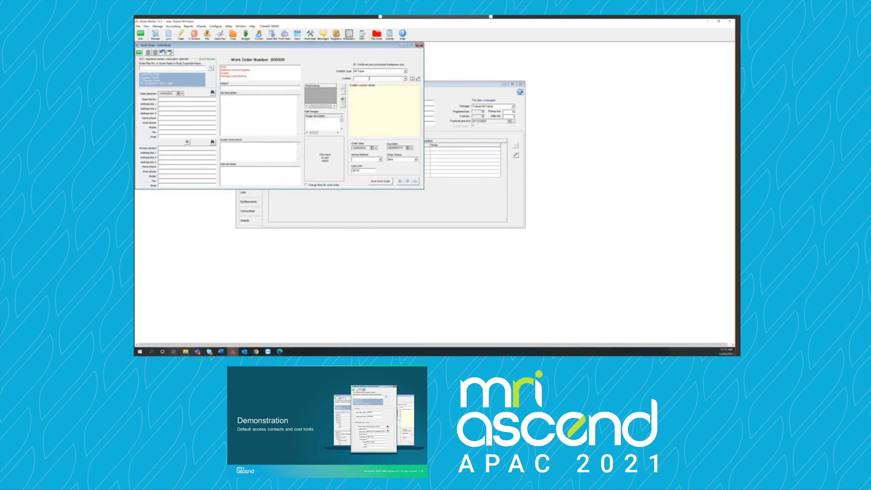
left_click(419, 46)
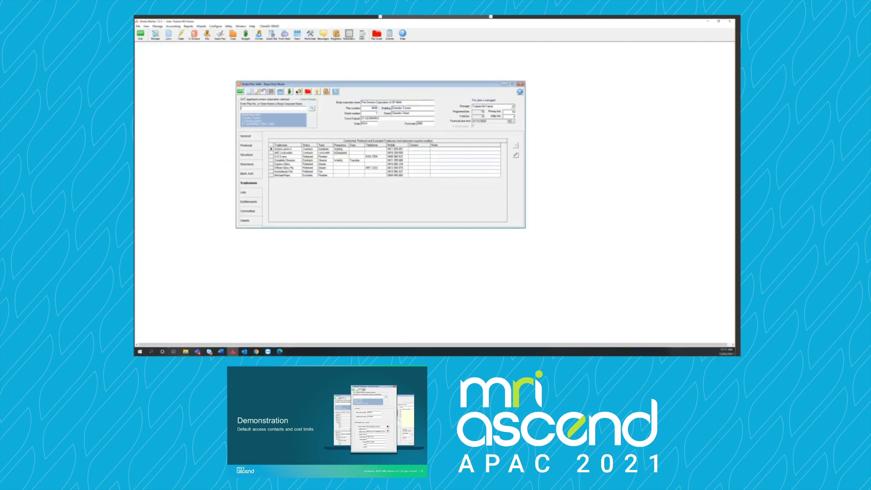
left_click(342, 150)
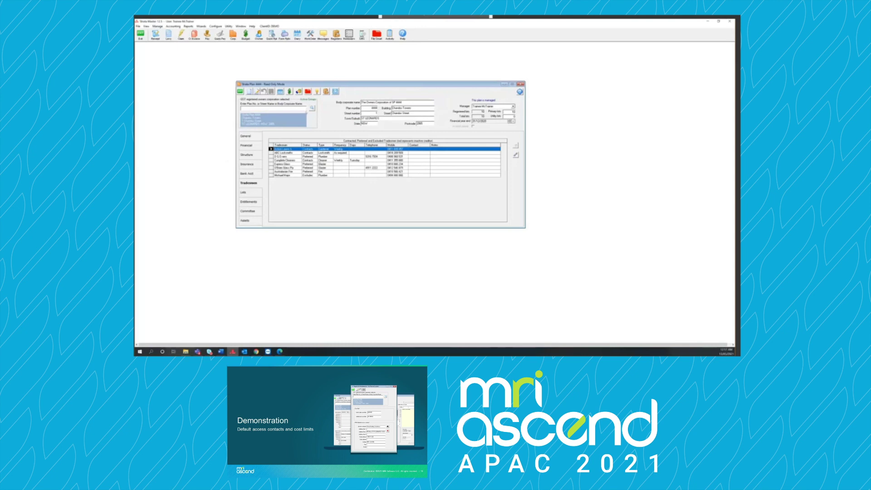
Step: Open Repairs & Maintenance for the plan and close the strata plan record
left_click(158, 26)
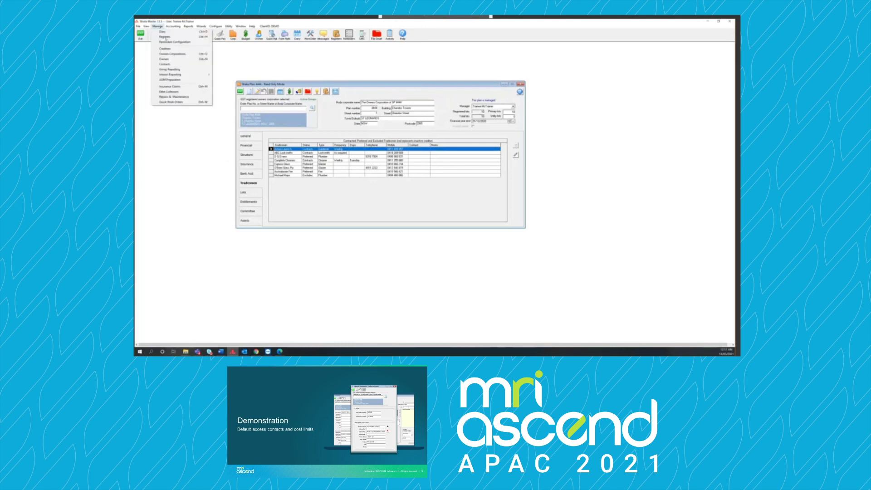
left_click(192, 98)
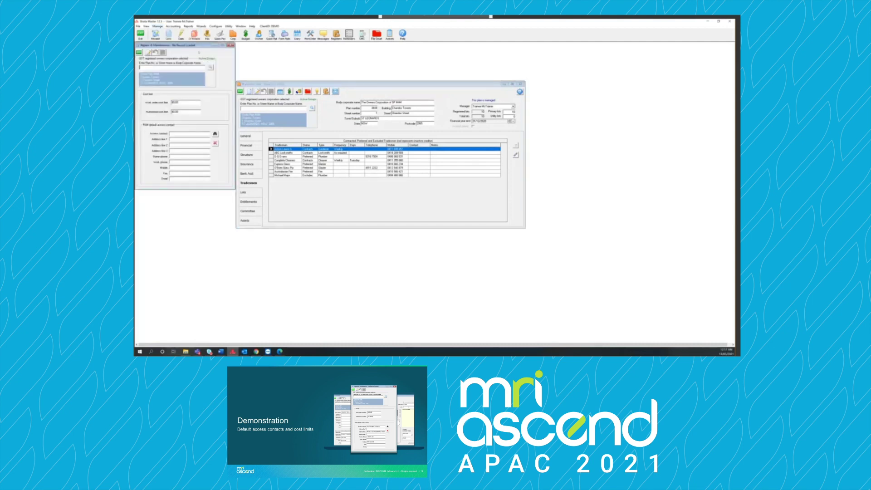
left_click(158, 25)
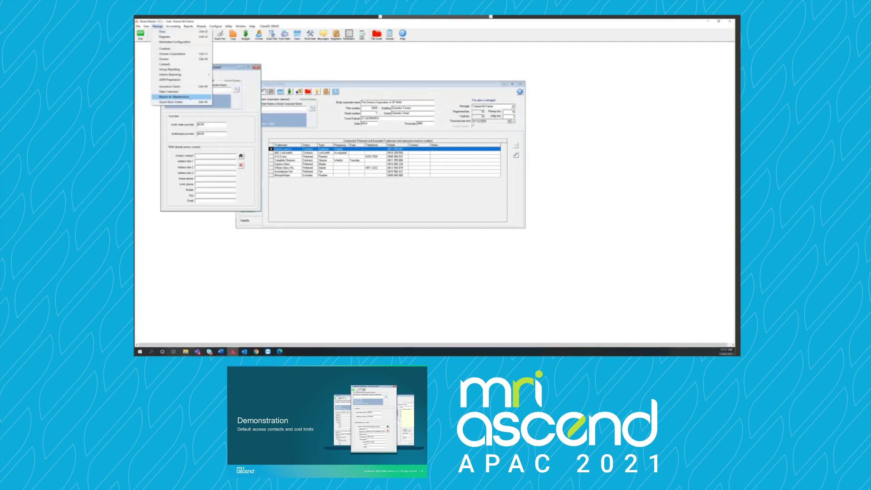
left_click(177, 97)
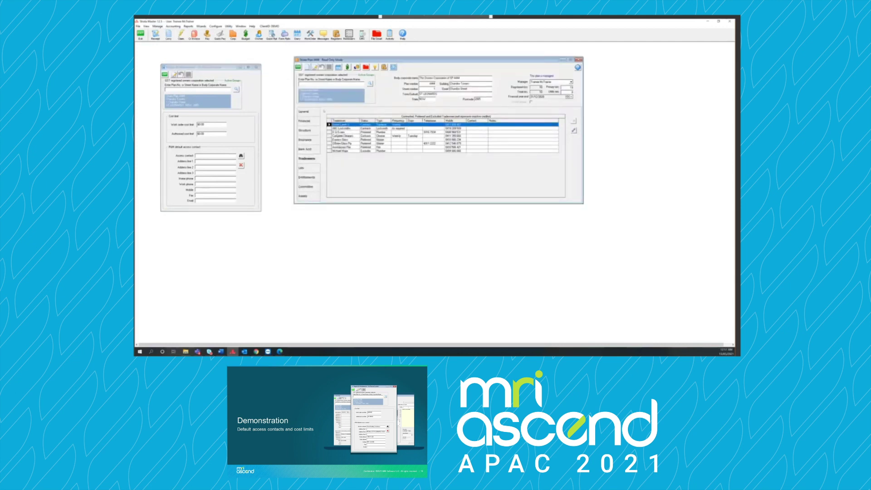
left_click(298, 67)
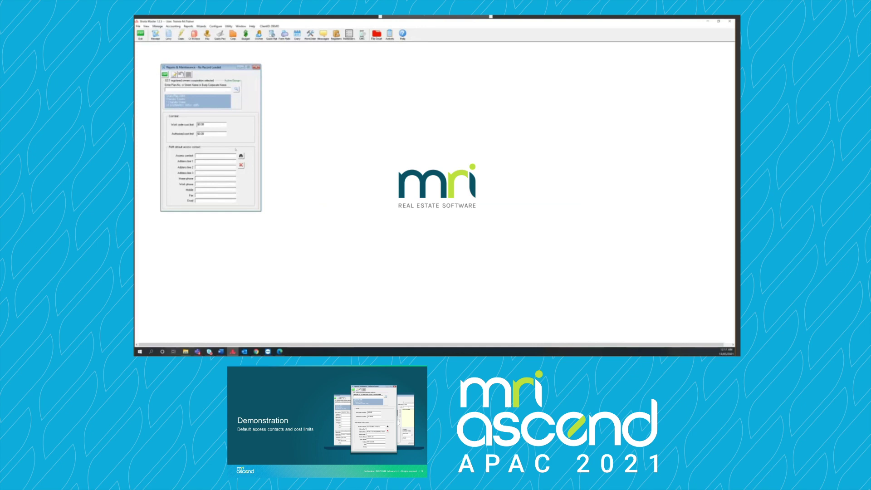
Step: Start entering Repairs & Maintenance defaults and open the contact selector for the default access contact
left_click(175, 75)
left_click(241, 156)
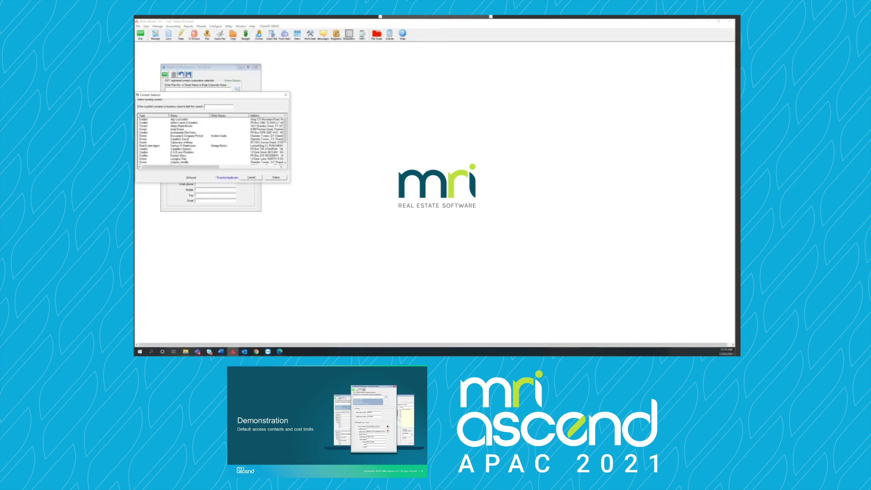
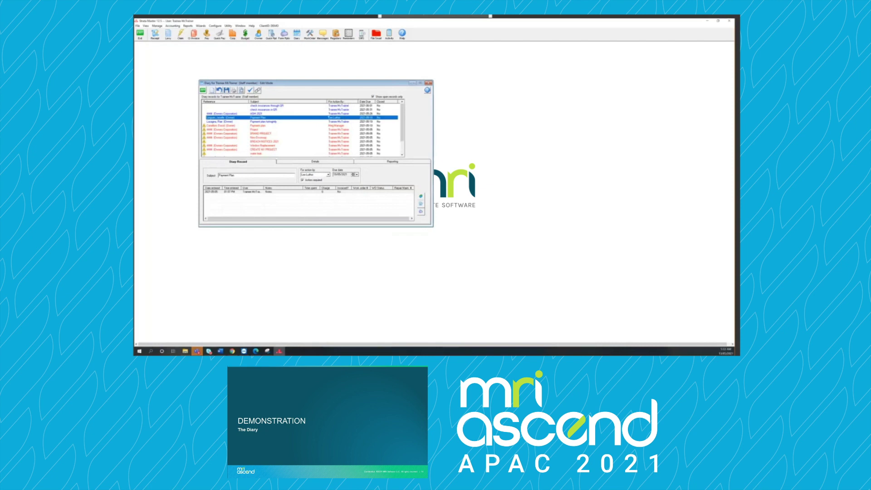
Step: Sort the staff diary by who must action each record, review several records including AGM 2021, and close the diary
left_click(327, 101)
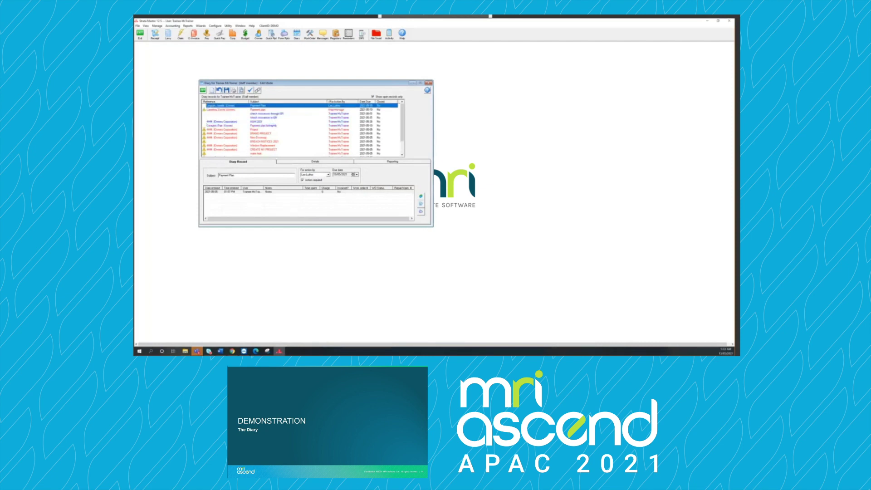
left_click(334, 109)
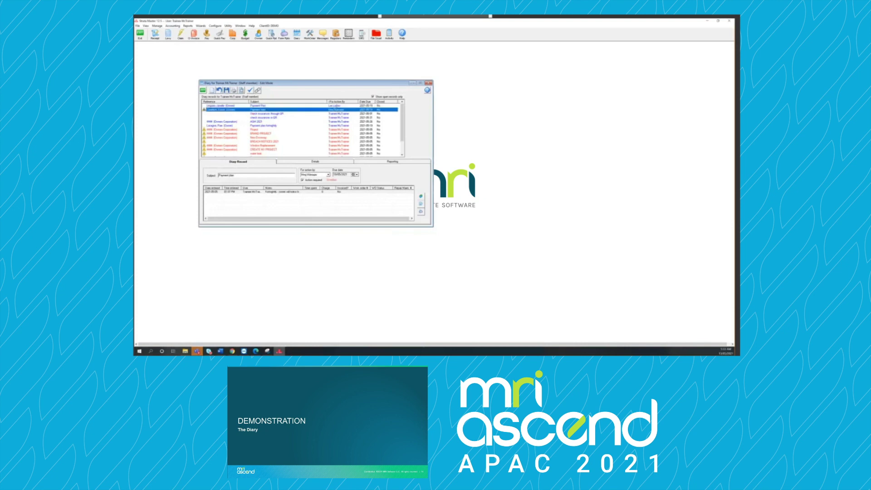
left_click(336, 114)
left_click(340, 122)
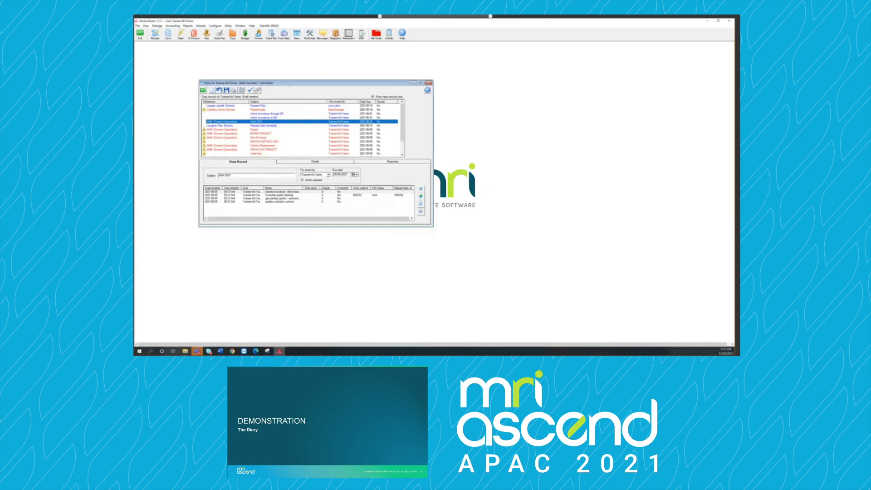
left_click(202, 90)
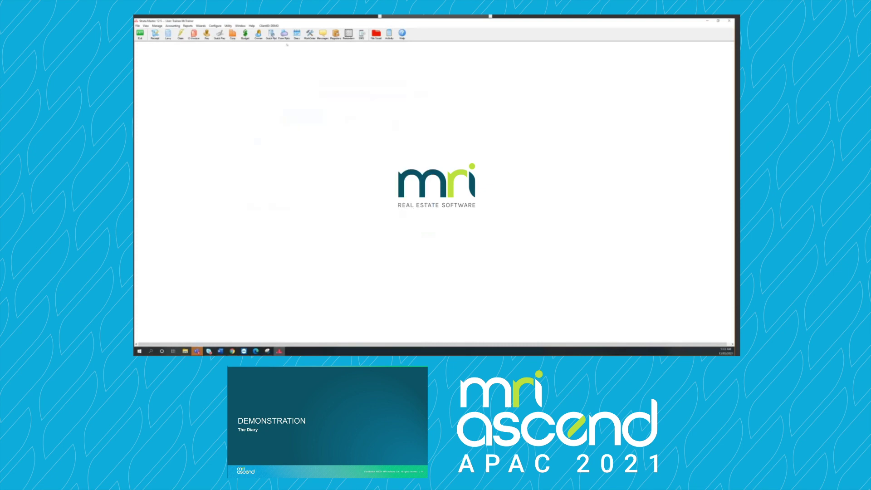
Step: Reopen the staff diary, select the overdue BRAND PROJECT record and move the diary window clear of the toolbar
left_click(297, 34)
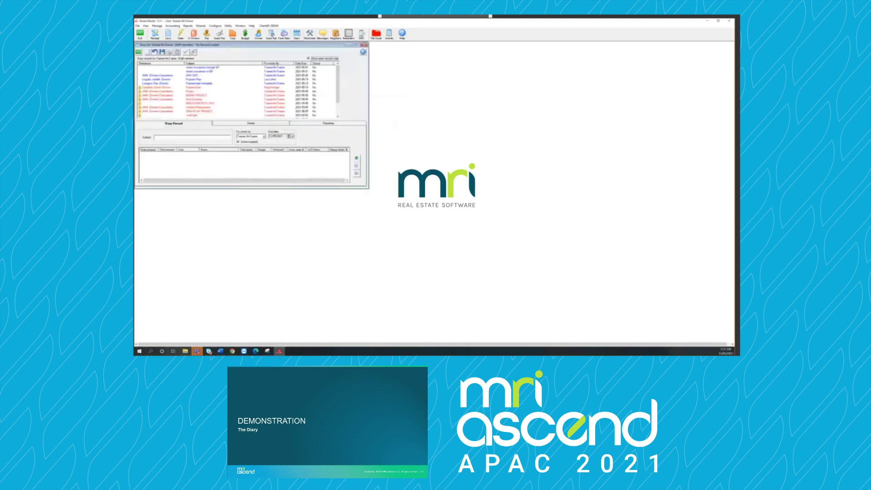
left_click(284, 96)
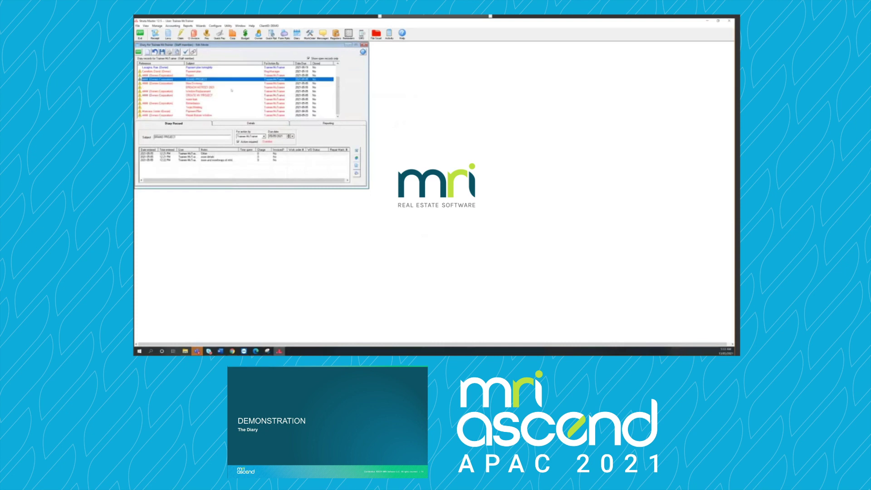
left_click_drag(240, 45, 307, 81)
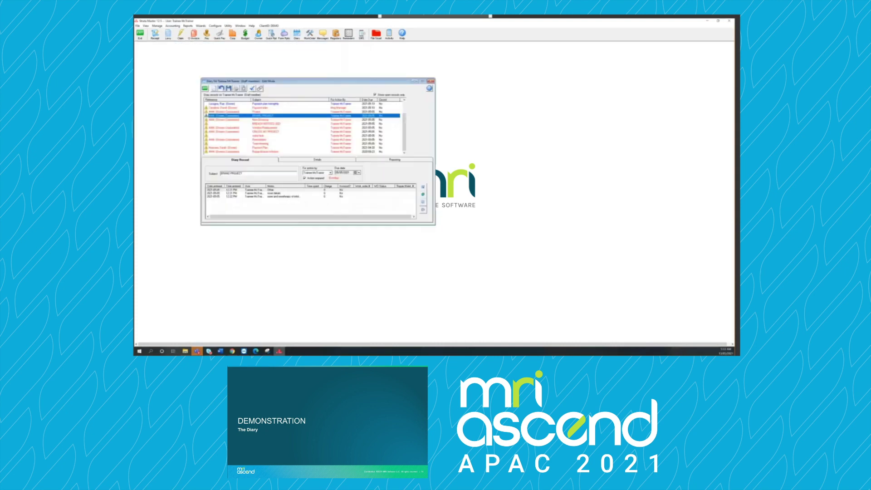
Step: Open a Repairs and Maintenance job from the project's second diary note, check its job description and close it
left_click(260, 88)
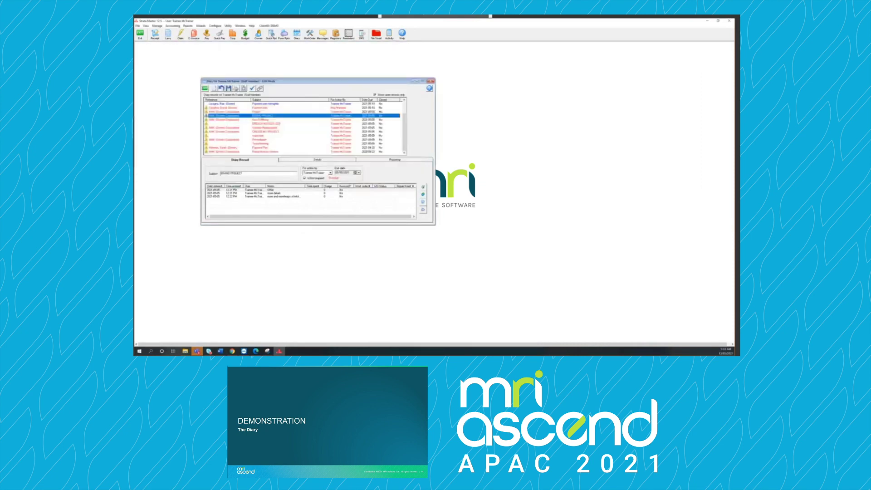
left_click(275, 193)
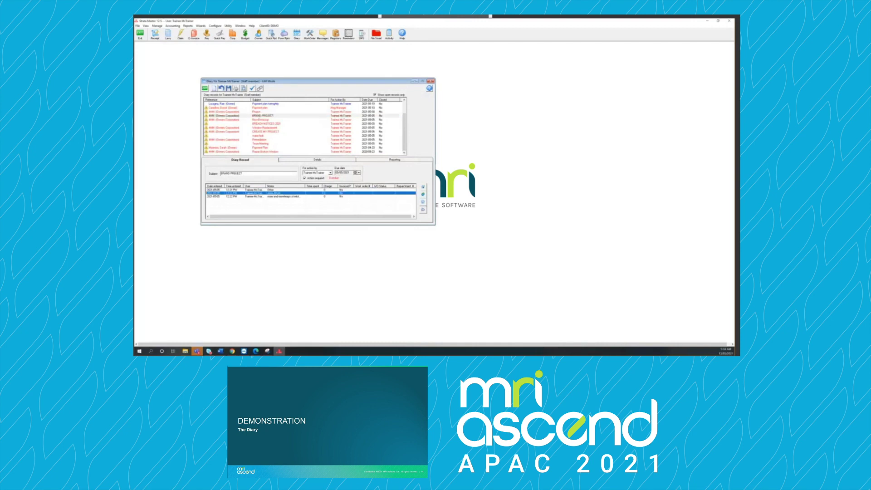
double_click(277, 194)
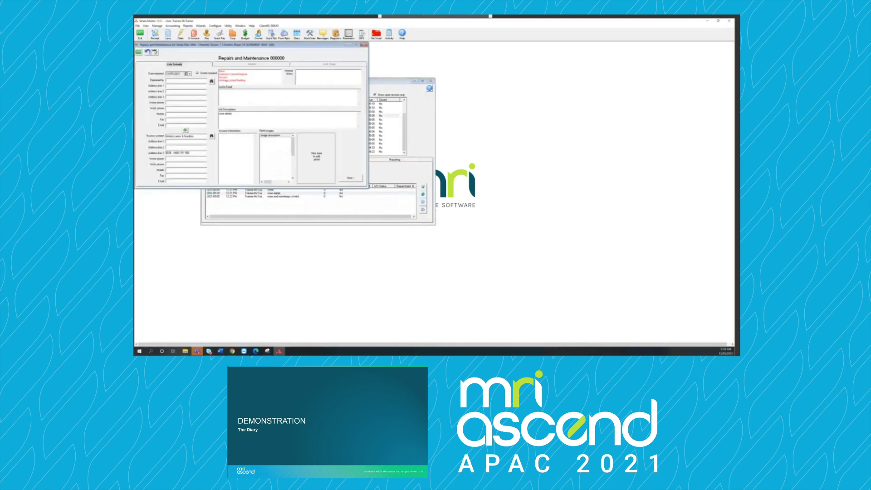
left_click(363, 45)
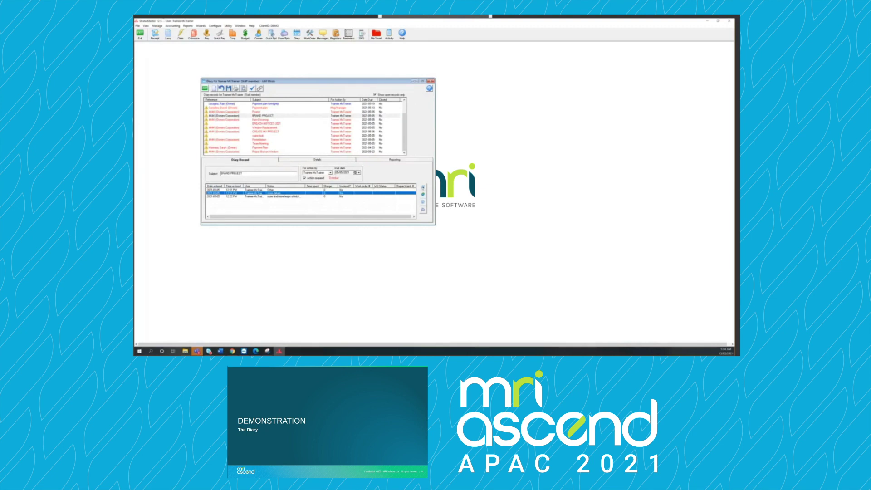
Step: View the BREACH NOTICES 2021 diary record and start a blank diary record to show its fields
left_click(241, 124)
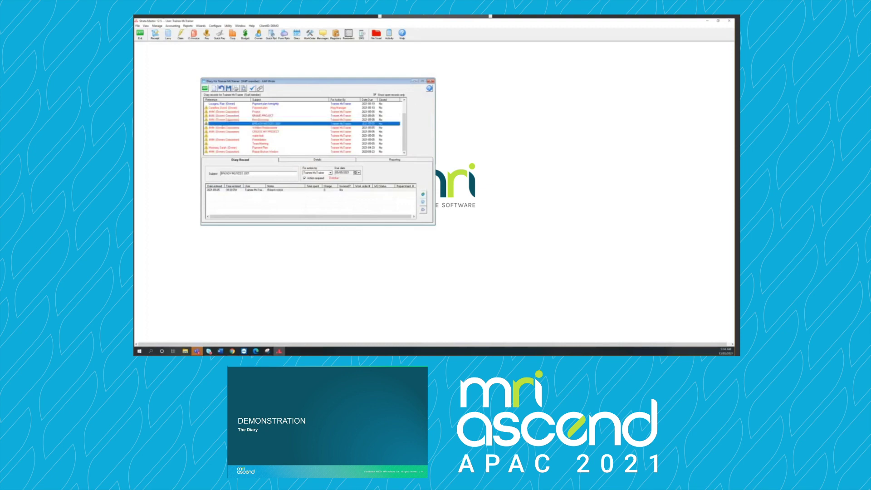
left_click(214, 89)
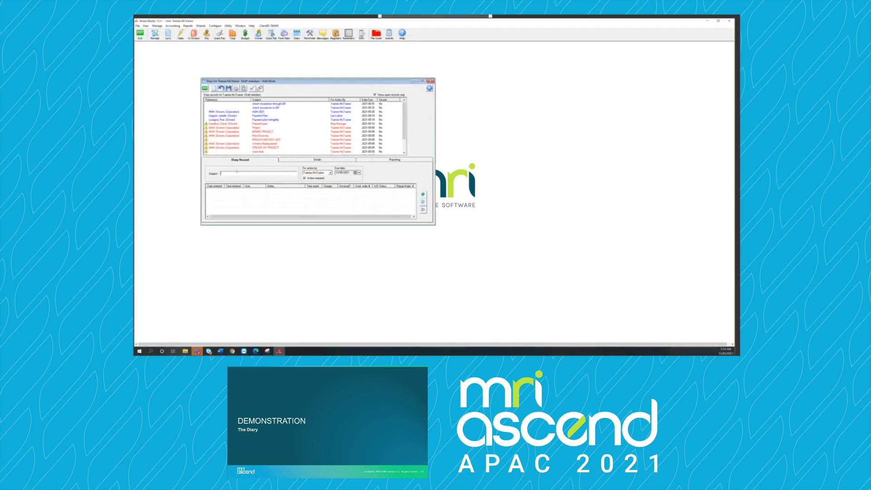
left_click(253, 139)
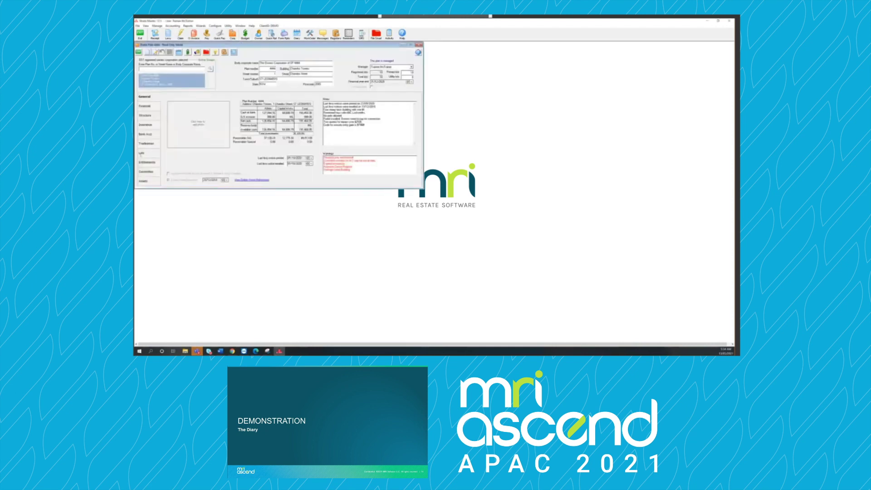
Step: Open the owner of the plan's third lot, view that owner's diary, and close the diary and owner record
left_click(142, 154)
left_click(215, 117)
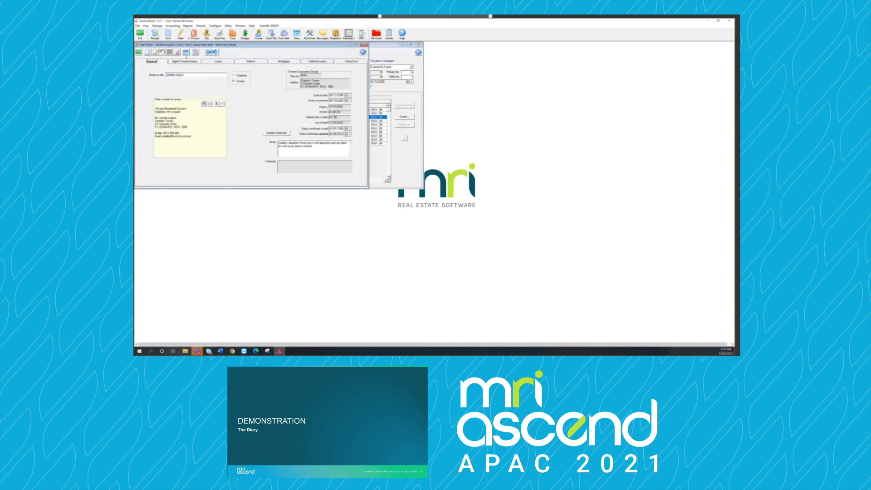
left_click(186, 52)
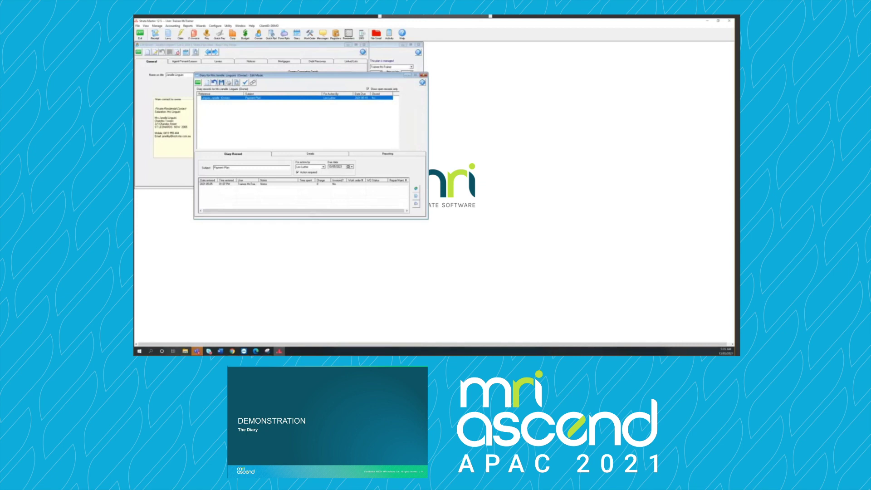
left_click(424, 75)
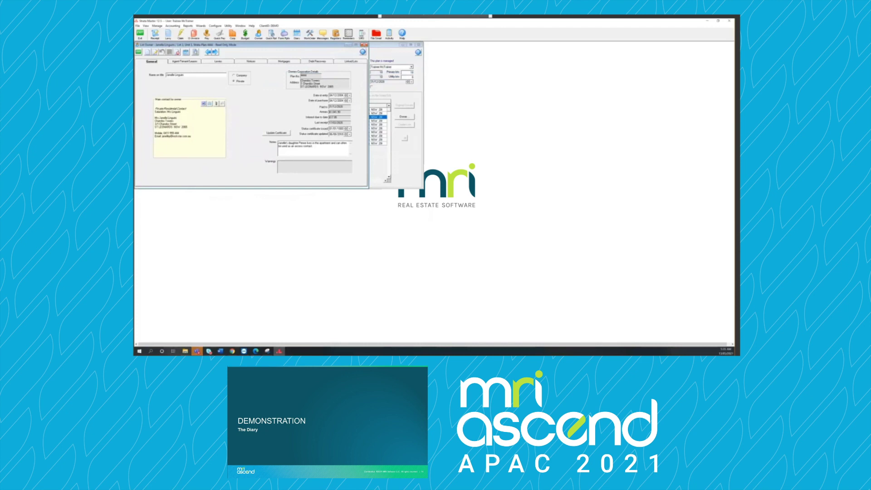
left_click(363, 45)
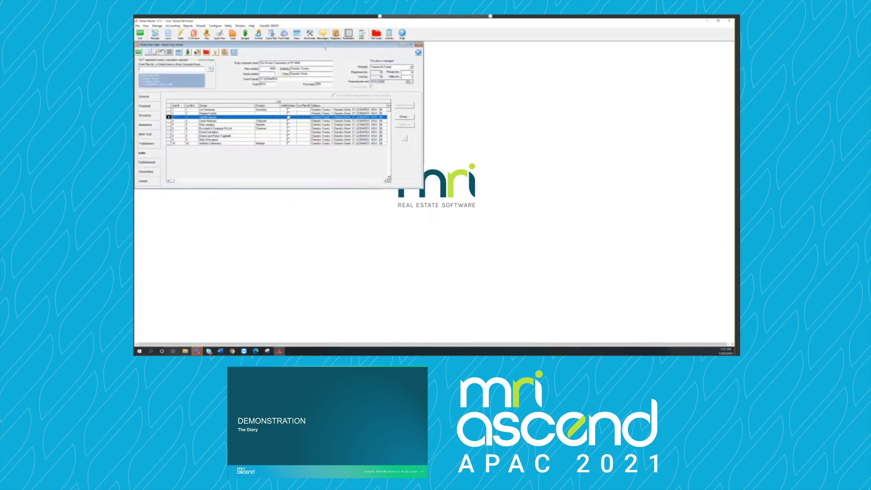
Step: Move the strata plan window clear of the toolbar, open the plan's diary and position it over the plan record
left_click_drag(324, 45, 380, 89)
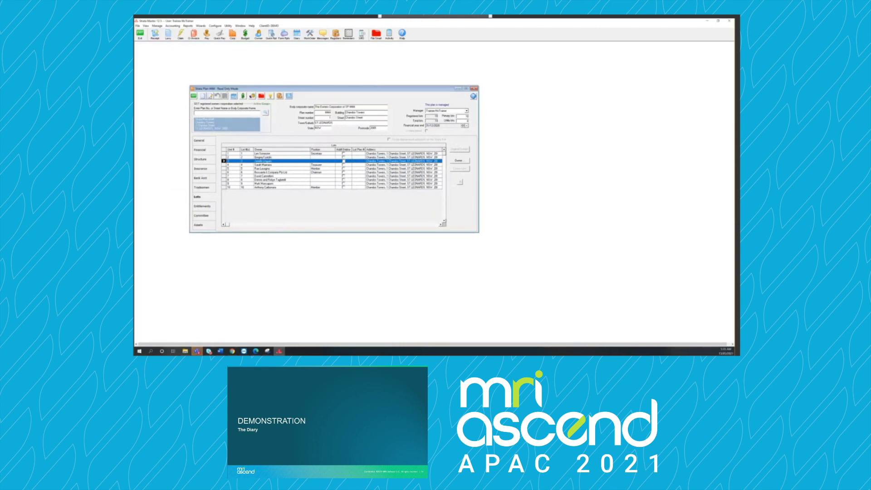
left_click(233, 96)
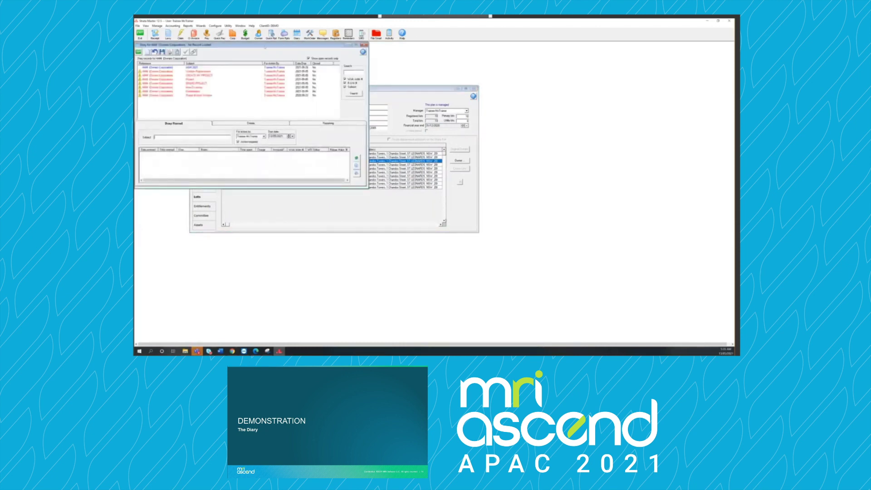
left_click_drag(265, 45, 430, 85)
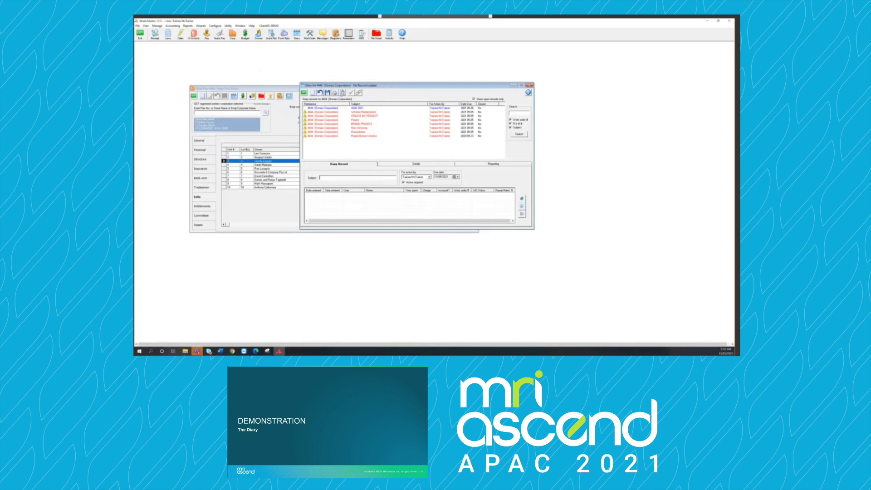
left_click_drag(391, 85, 340, 94)
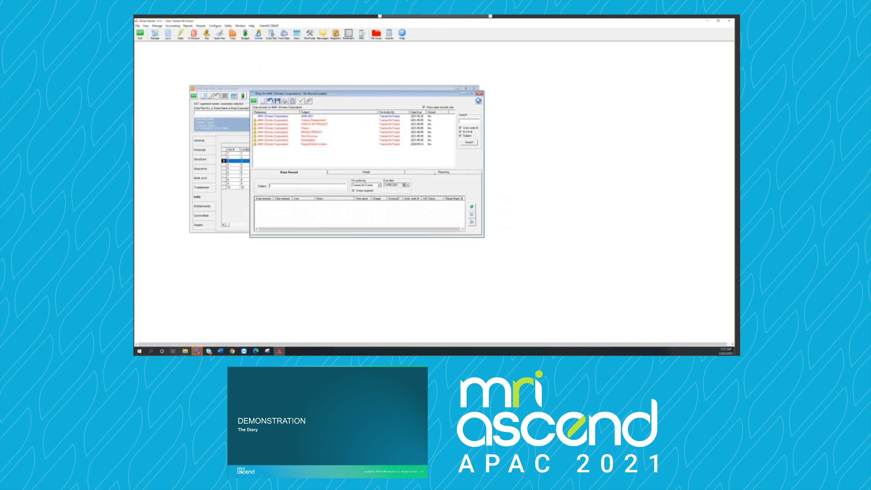
Step: In the diary's reporting options, set the starting diary entry date to 01/03/2020
left_click(434, 173)
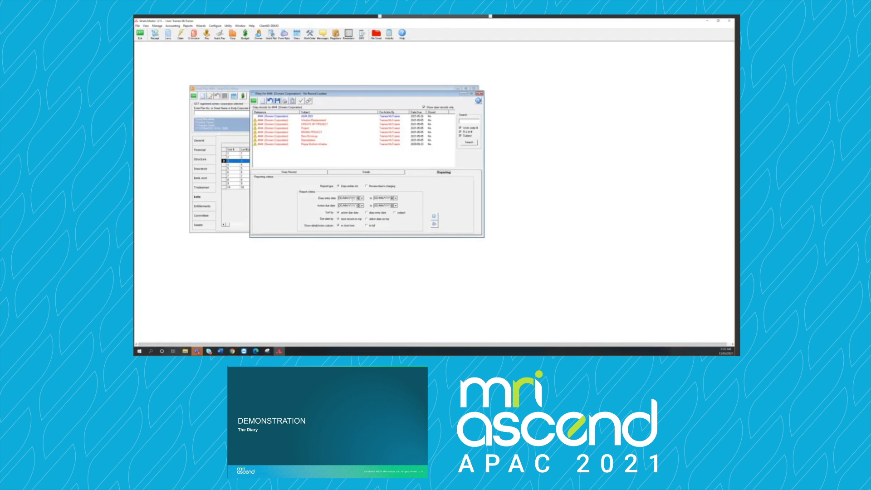
left_click(362, 198)
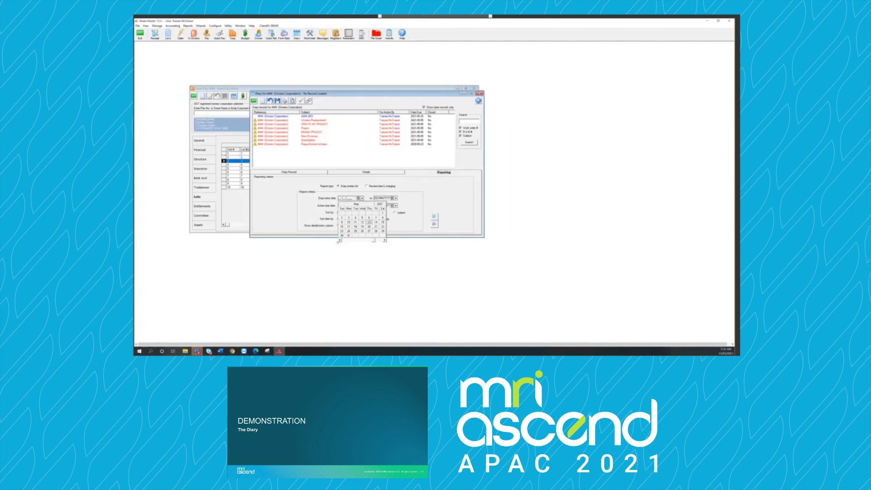
left_click(340, 240)
left_click(339, 241)
left_click(340, 241)
left_click(337, 239)
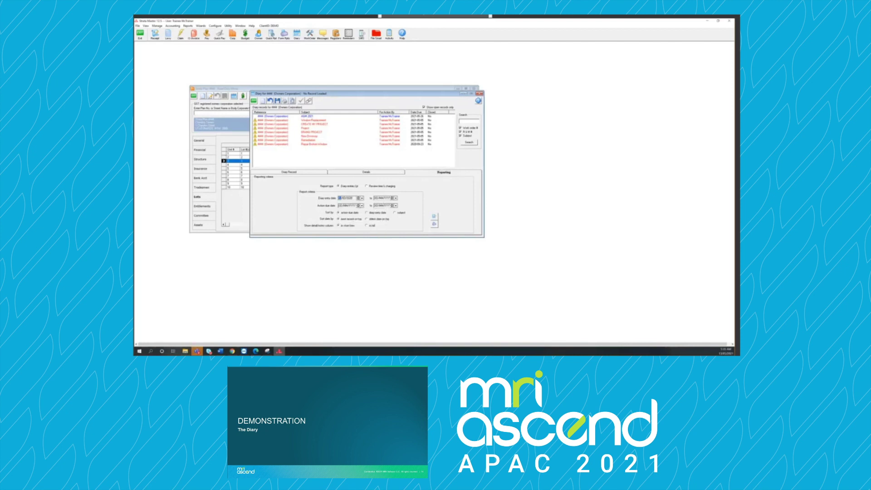
type("01")
Step: Set the diary report to show details in full, preview it and close the report
left_click(366, 225)
left_click(434, 216)
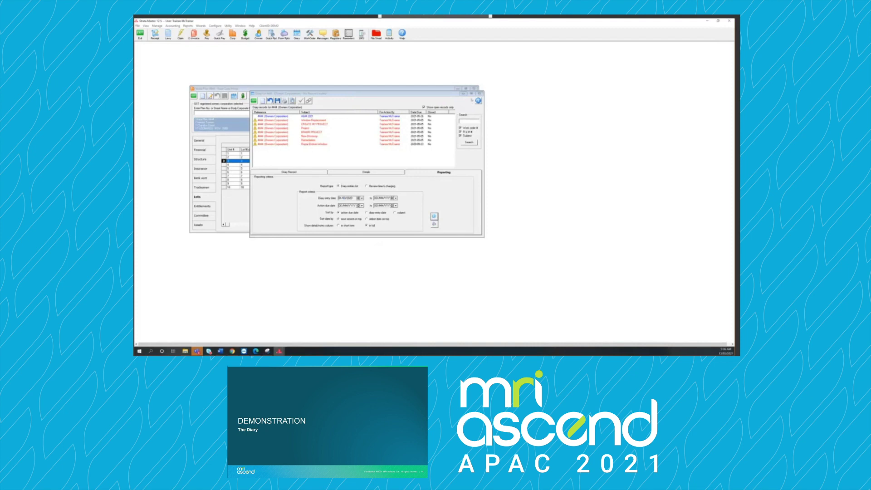
left_click(519, 96)
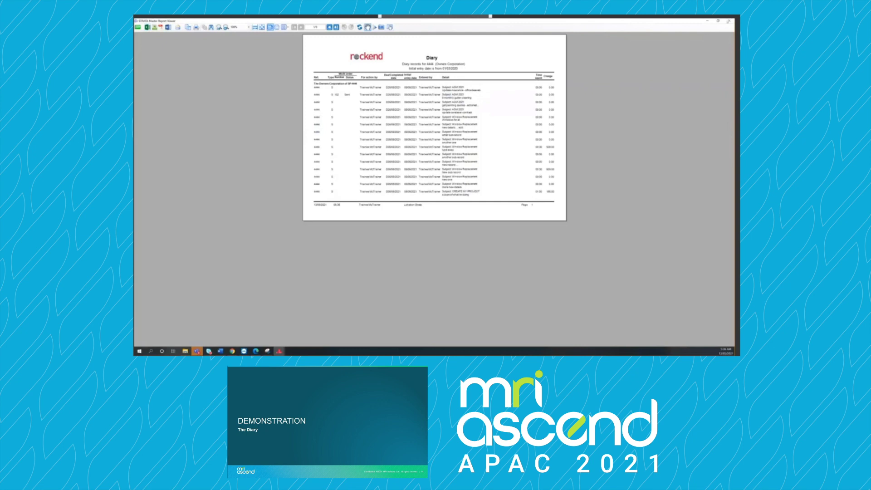
left_click(729, 21)
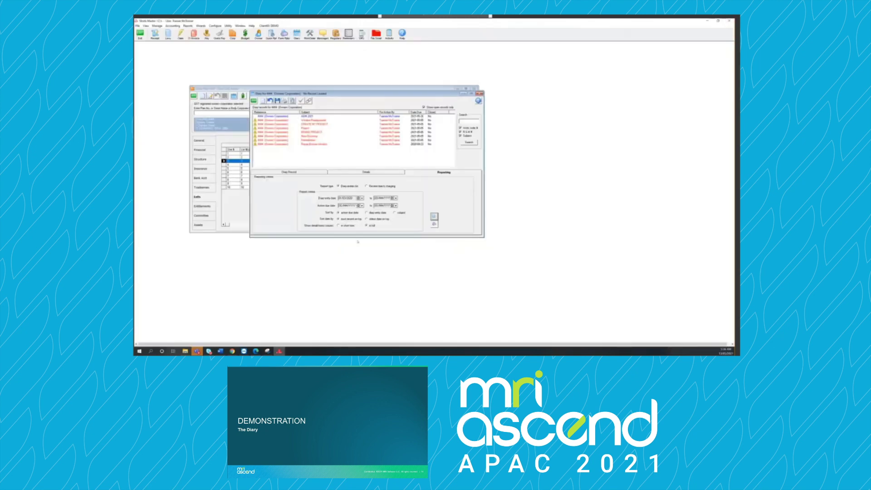
Step: Return to the diary record details and review the notes of the CREATE MY PROJECT and Window Replacement records
left_click(289, 173)
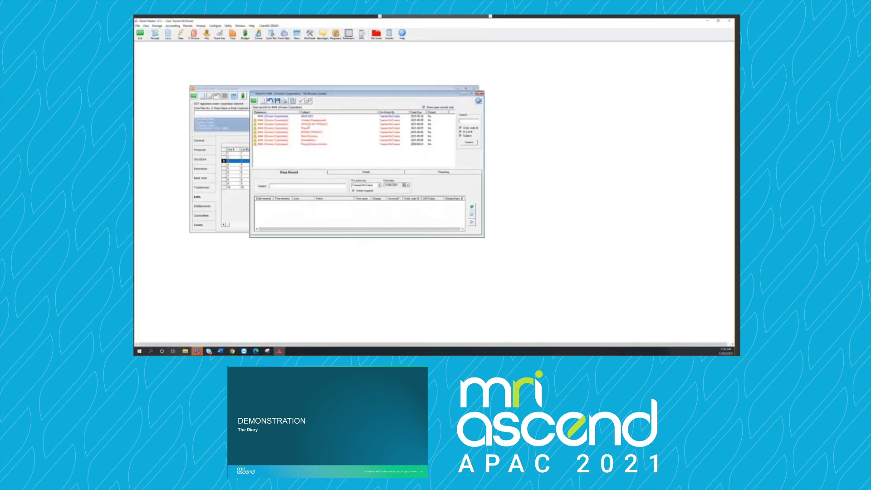
left_click(312, 123)
left_click(312, 124)
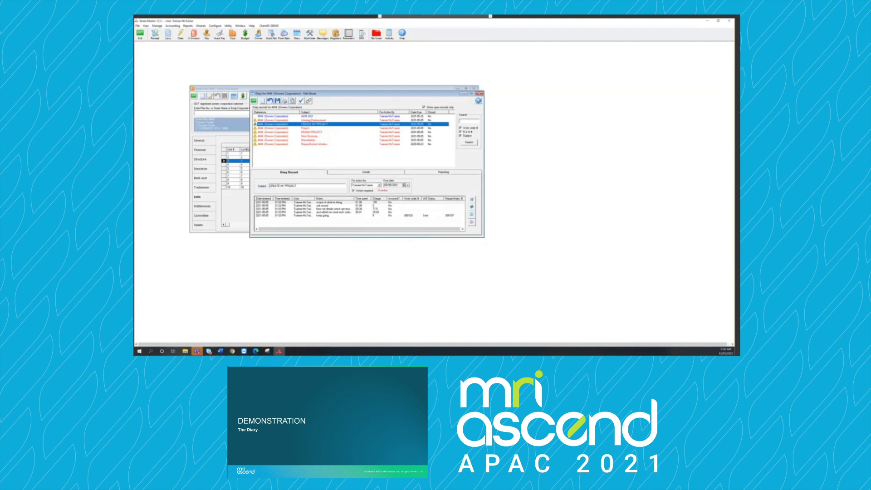
left_click(310, 121)
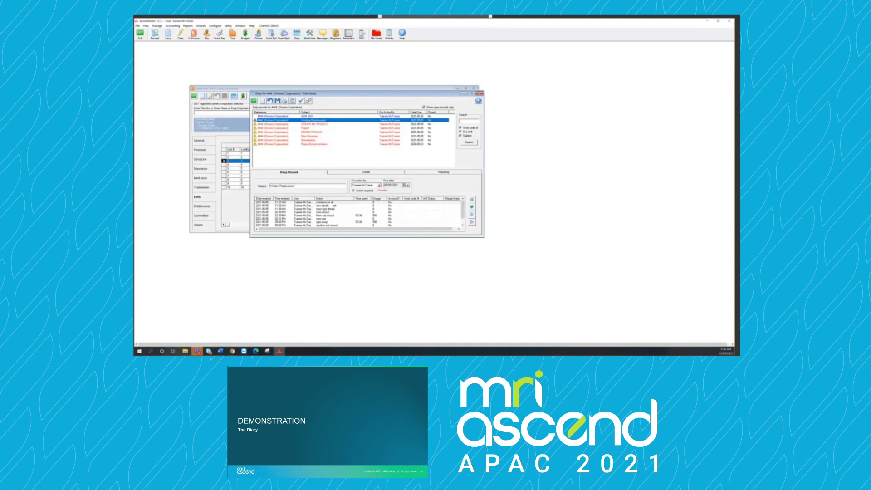
Step: Open the AGM 2021 diary record and review its due date calendar and its individual entries
left_click(310, 116)
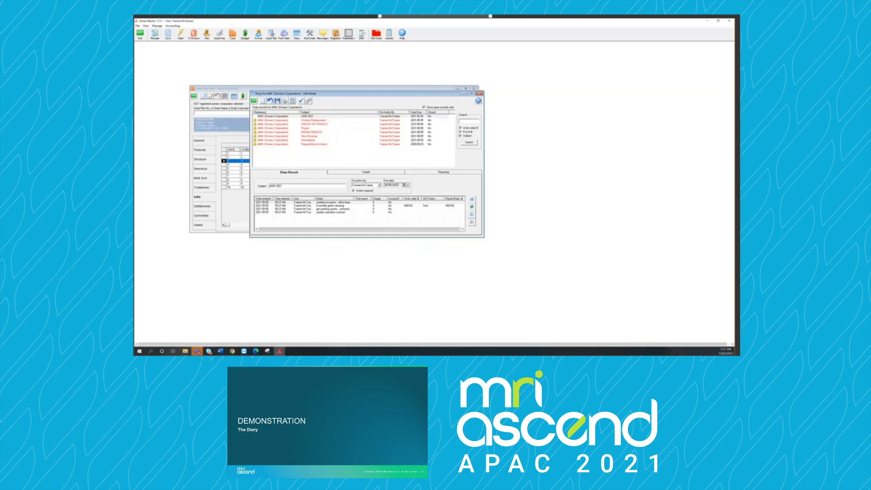
left_click(395, 185)
left_click(407, 184)
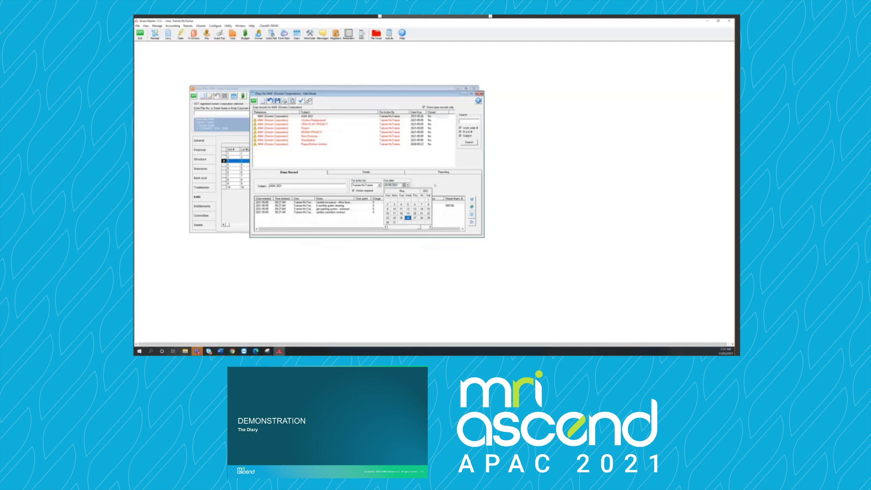
left_click(435, 185)
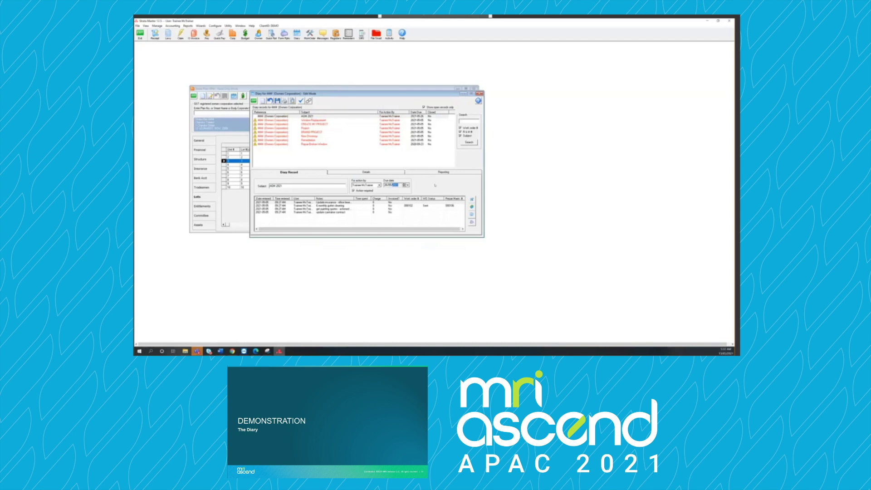
left_click(333, 202)
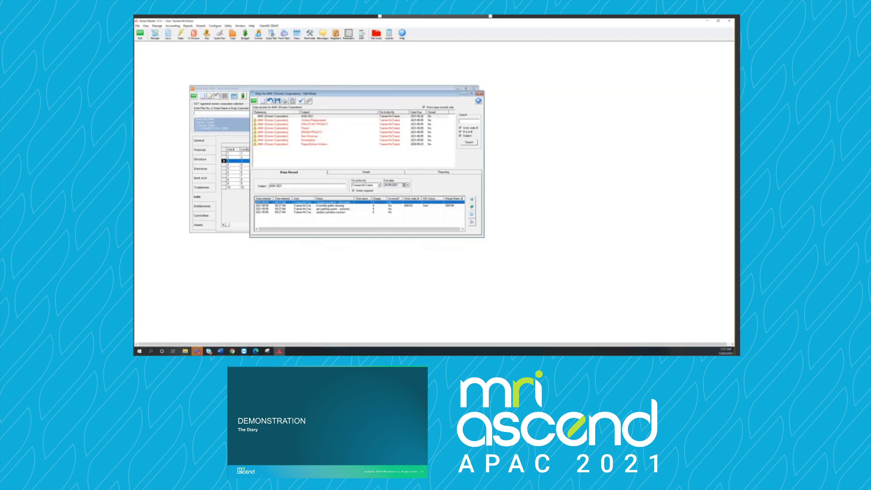
left_click(331, 206)
left_click(332, 209)
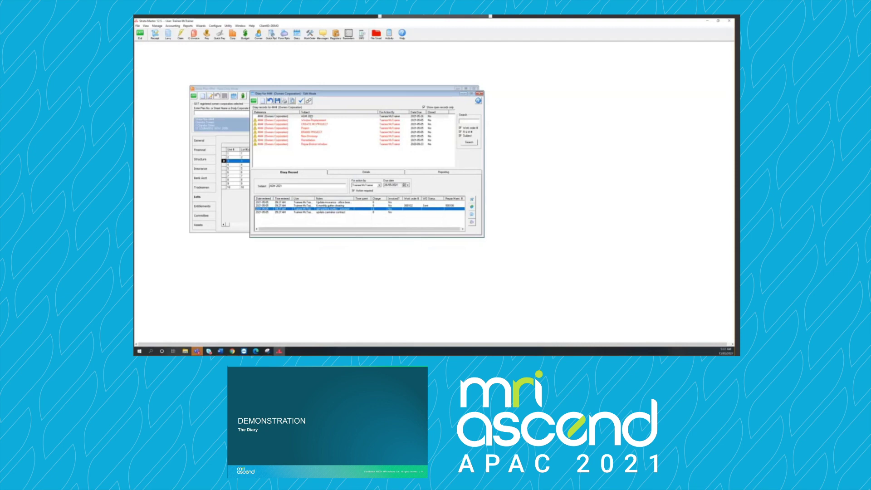
Step: Preview the diary report for the AGM 2021 record, then close the report and the diary
left_click(311, 116)
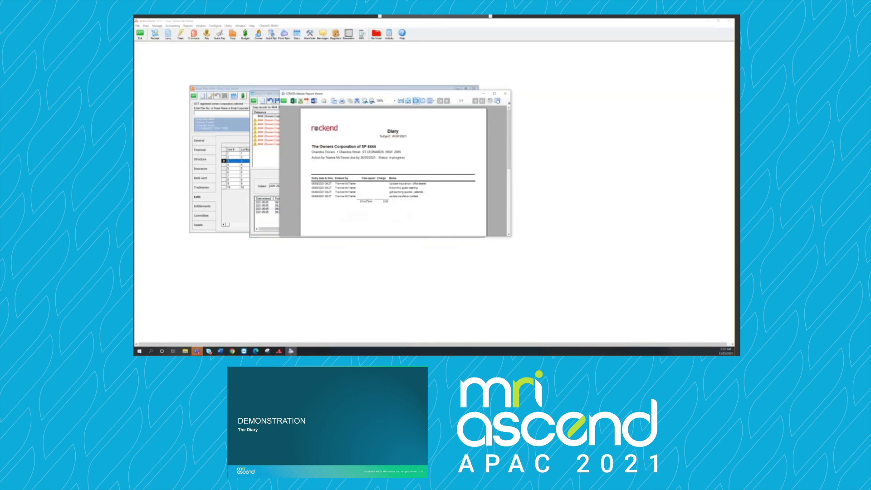
left_click(505, 94)
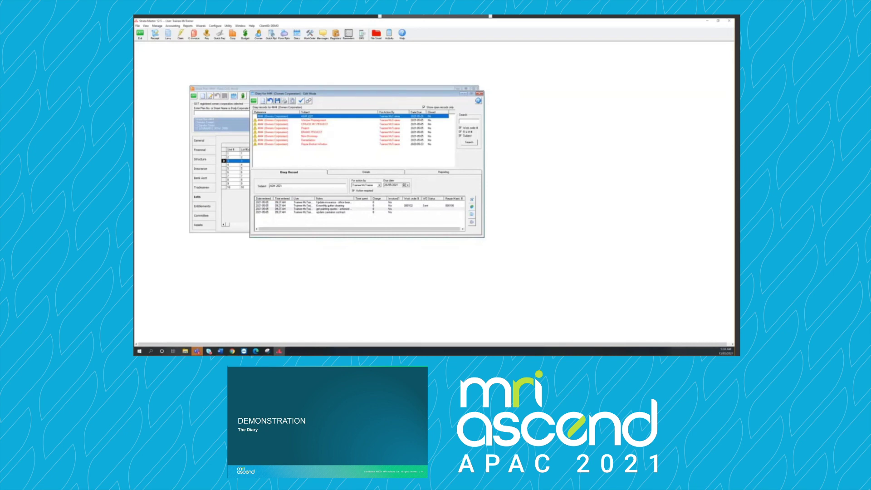
left_click(478, 93)
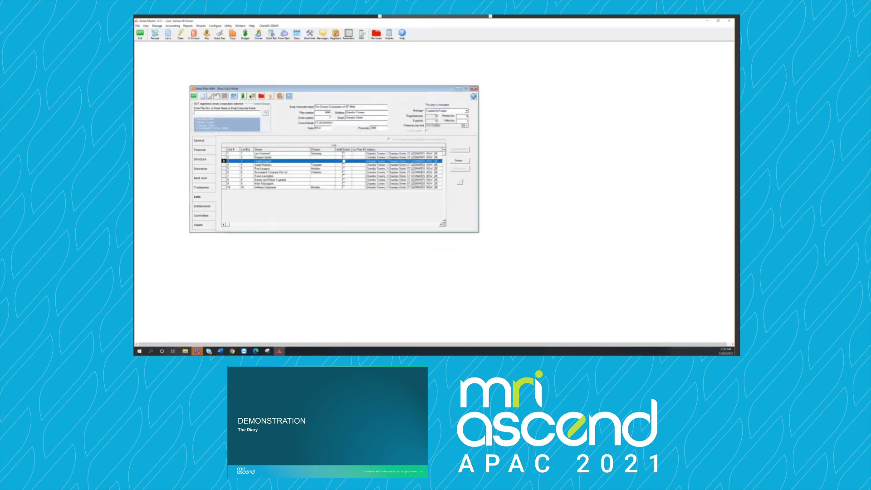
Step: Reopen the strata plan's diary, position it over the plan record and select the Project record
left_click(233, 96)
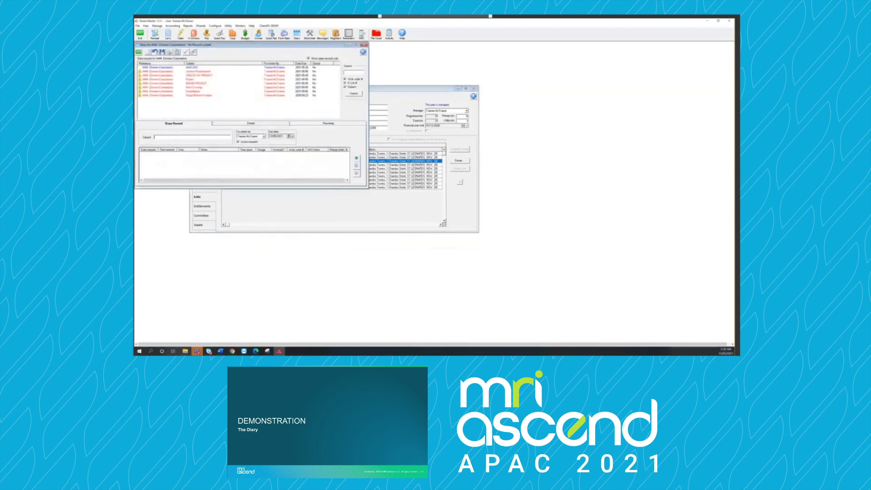
left_click_drag(252, 46, 370, 98)
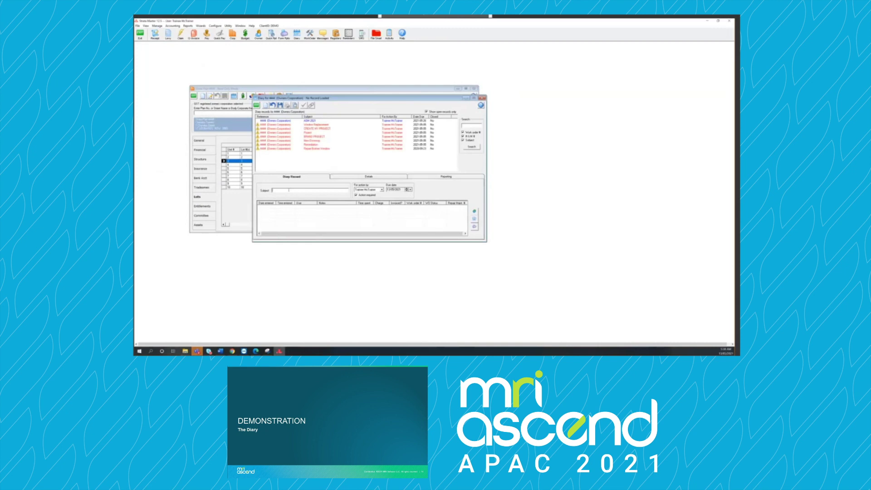
left_click(310, 132)
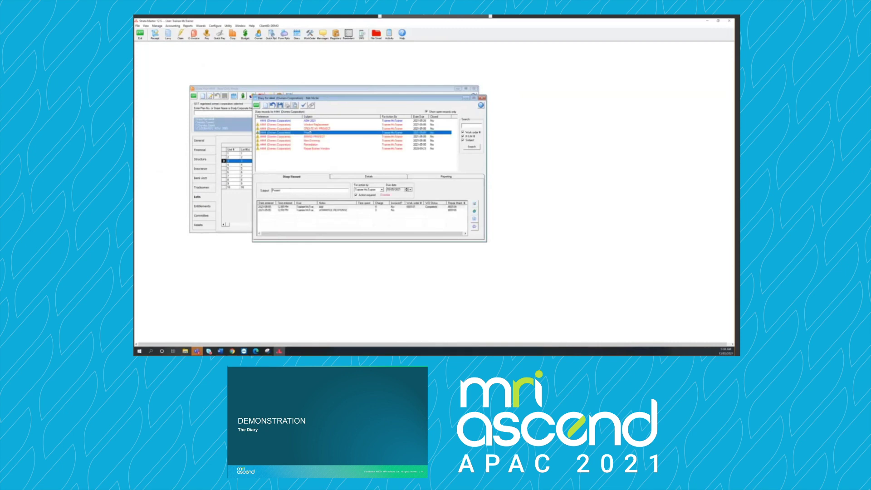
Step: Create a diary record with the subject Window Replacement, enter Window Replacement as its first entry and save it
left_click(265, 105)
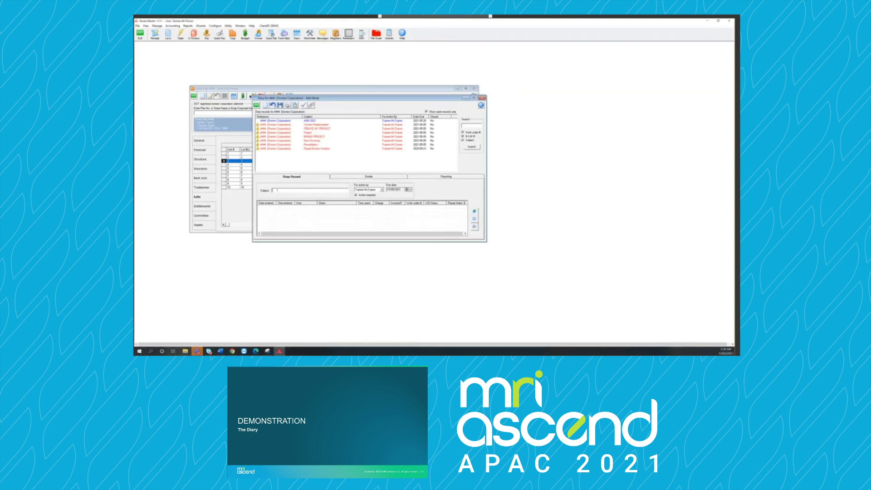
type("Window Replacement")
left_click(373, 177)
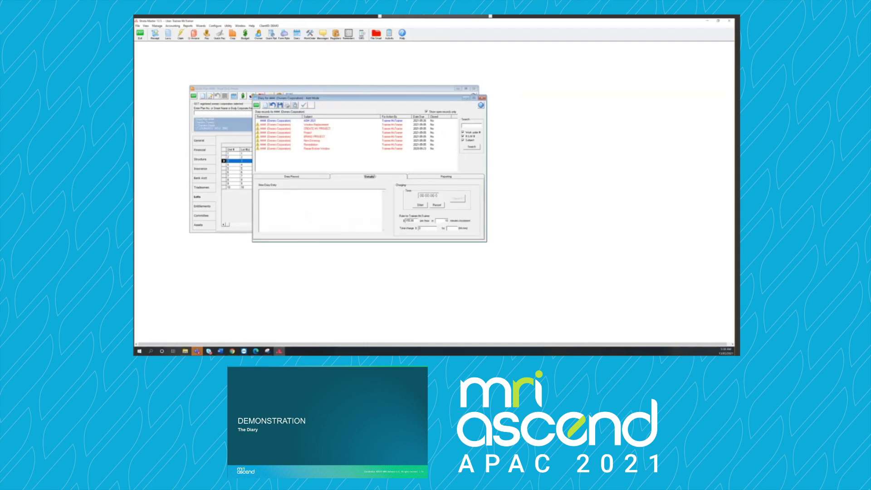
type("lo")
type("w Replacement")
key("ctrl+s")
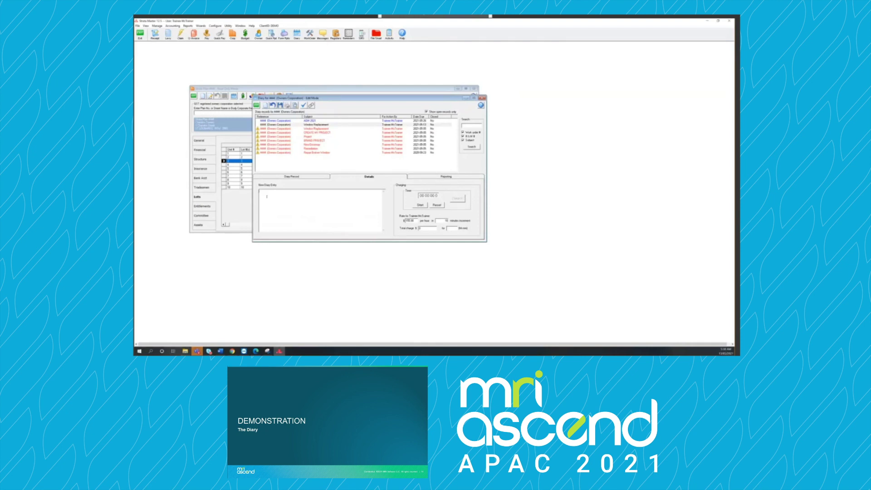
Step: Add entries to the new record reading another sub record, Committee approved quotes, send notice to residents and another one
type("another ca")
key("BackSpace")
key("BackSpace")
key("BackSpace")
key("BackSpace")
key("BackSpace")
key("BackSpace")
key("BackSpace")
key("BackSpace")
key("BackSpace")
key("BackSpace")
key("BackSpace")
key("BackSpace")
key("BackSpace")
key("BackSpace")
key("BackSpace")
key("BackSpace")
key("BackSpace")
key("BackSpace")
key("BackSpace")
type("Committee approval quote")
left_click(279, 105)
type("send note")
Step: Review the new record's list of entries and view the details of the notice to residents entry
left_click(293, 177)
left_click(324, 208)
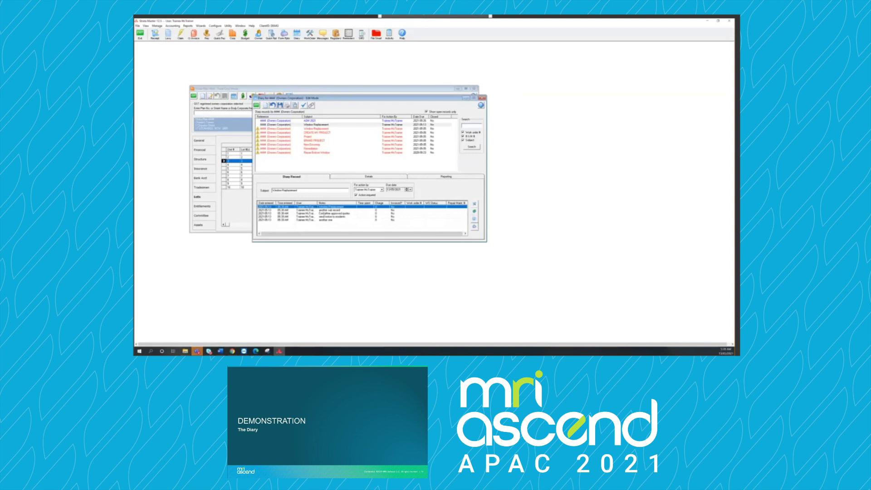
left_click(323, 214)
left_click(323, 217)
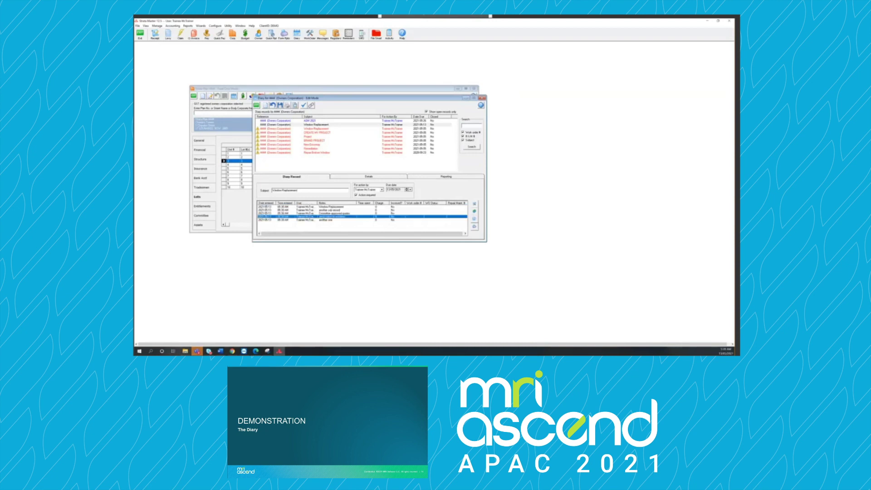
left_click(346, 176)
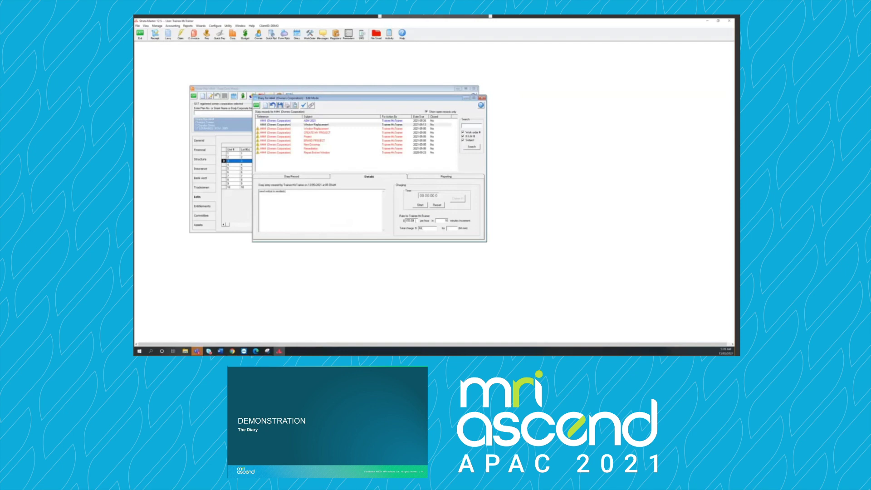
left_click(285, 178)
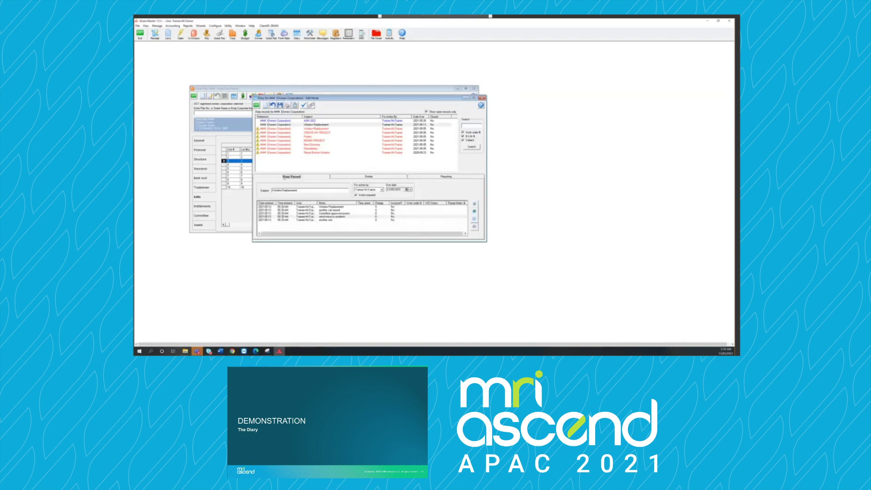
Step: Reselect the new Window Replacement record and add an entry reading new sub record
left_click(314, 125)
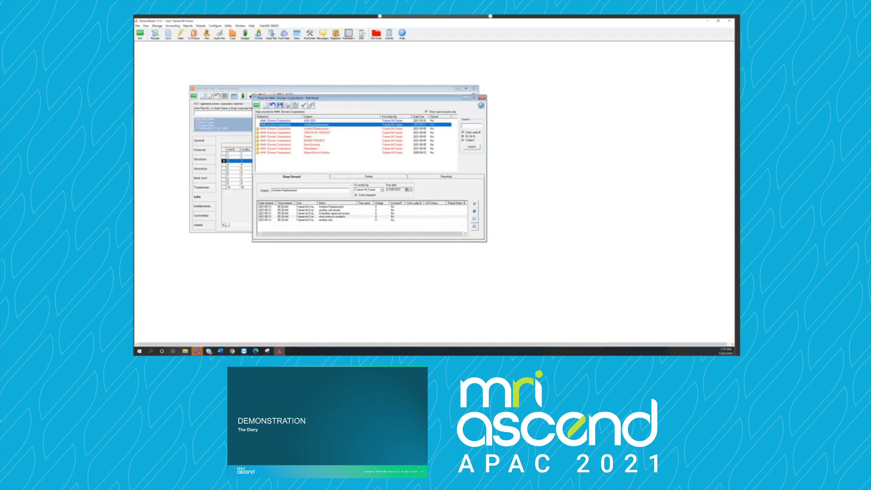
left_click(338, 177)
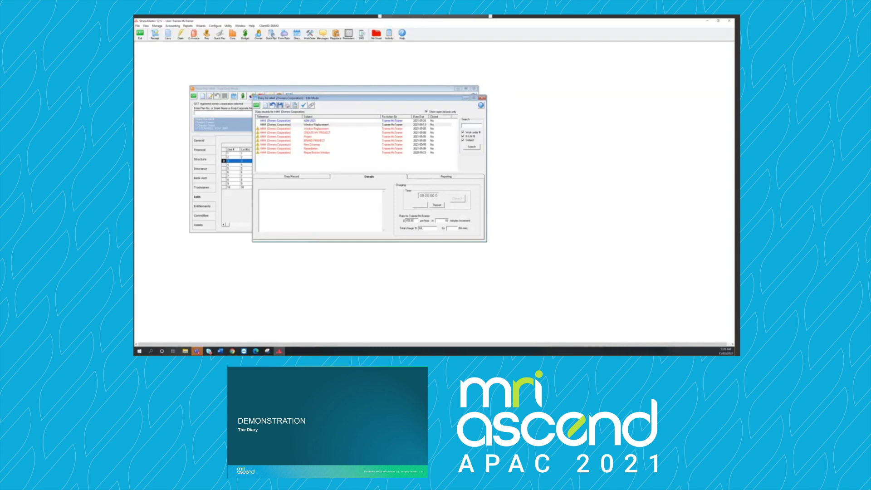
left_click(295, 198)
type("new sub record")
left_click(293, 198)
left_click(291, 176)
Step: Open the details of the another sub record entry and examine its hourly rate and minute increment
left_click(304, 207)
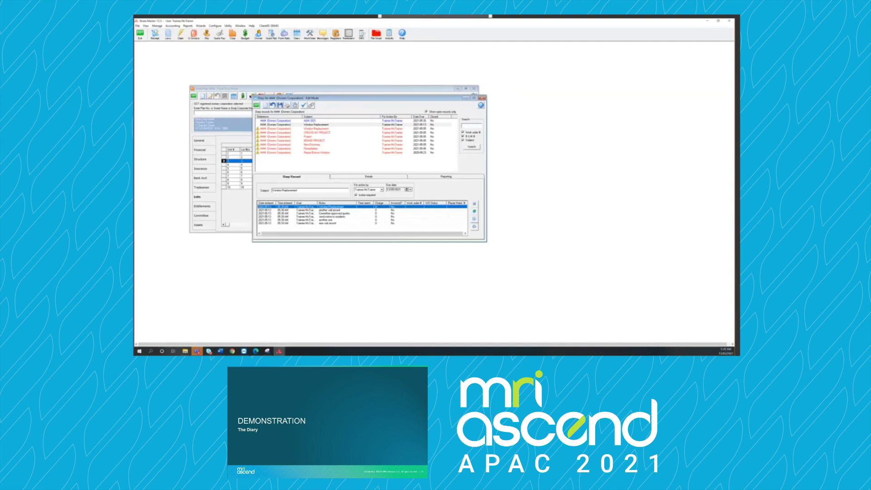
left_click(334, 210)
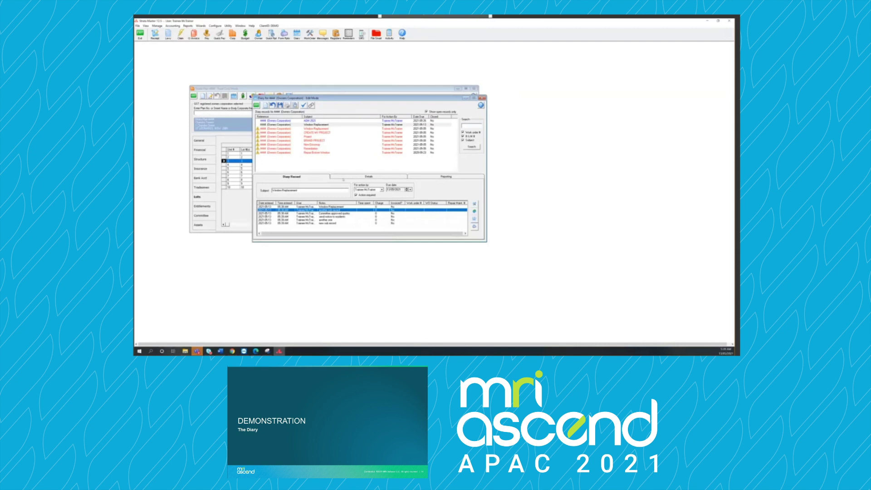
left_click(343, 176)
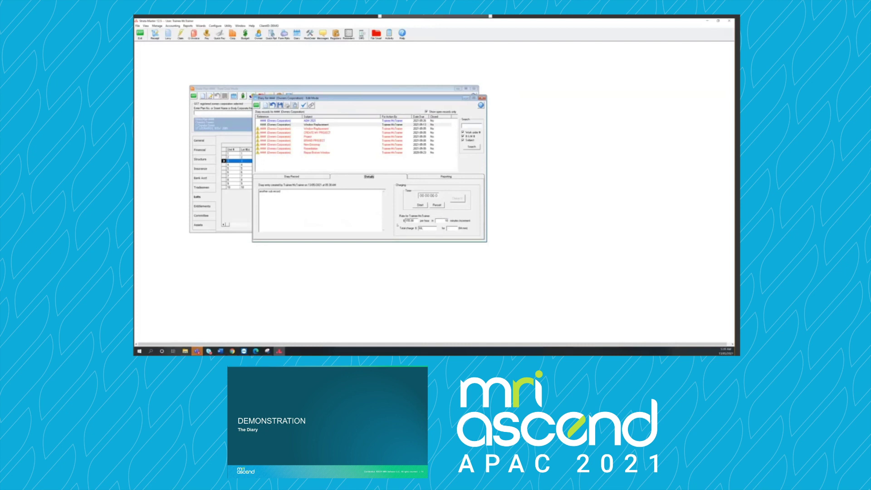
left_click_drag(416, 221, 397, 222)
left_click(441, 221)
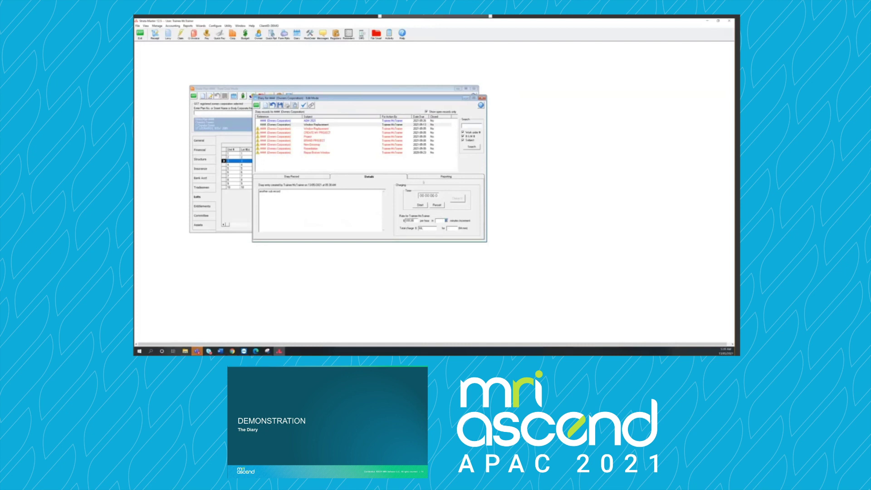
Step: Open the user configuration, check the trainee user's hourly rate and charge unit, and close it
left_click(215, 26)
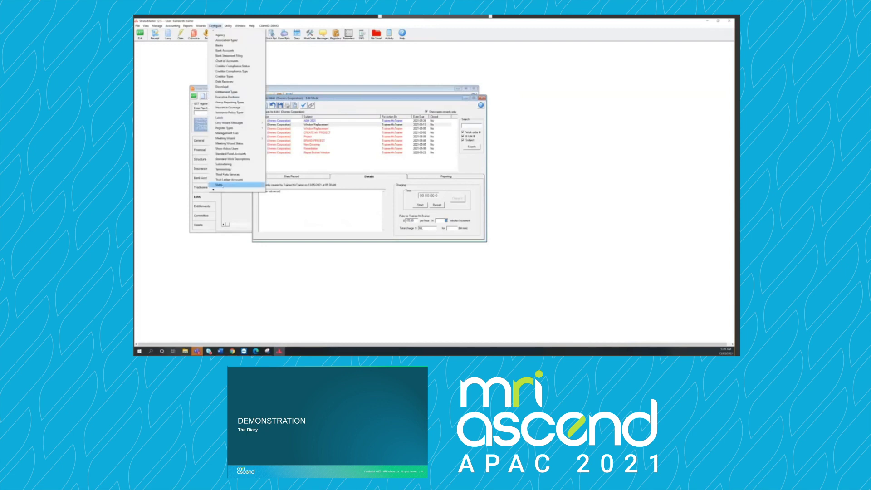
left_click(219, 184)
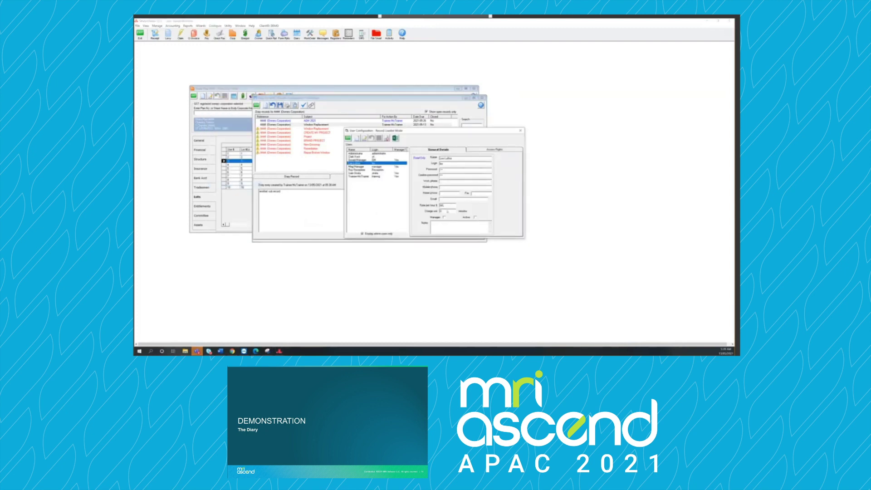
left_click(358, 176)
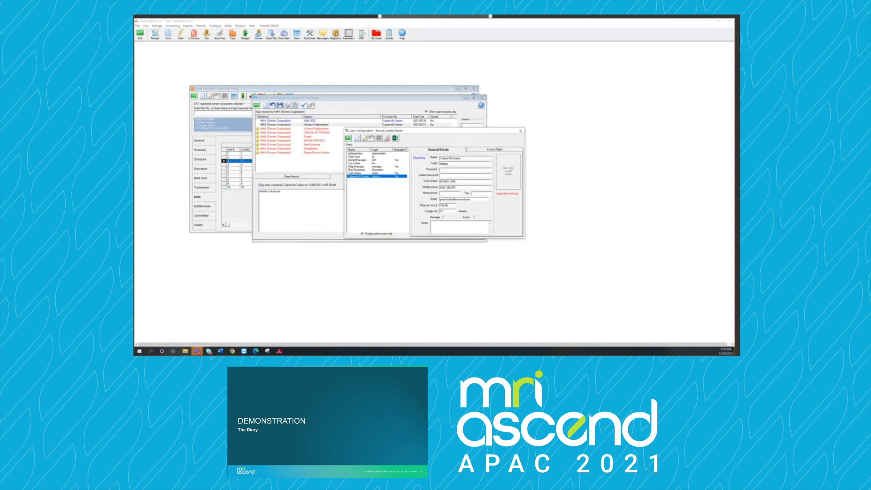
left_click(520, 131)
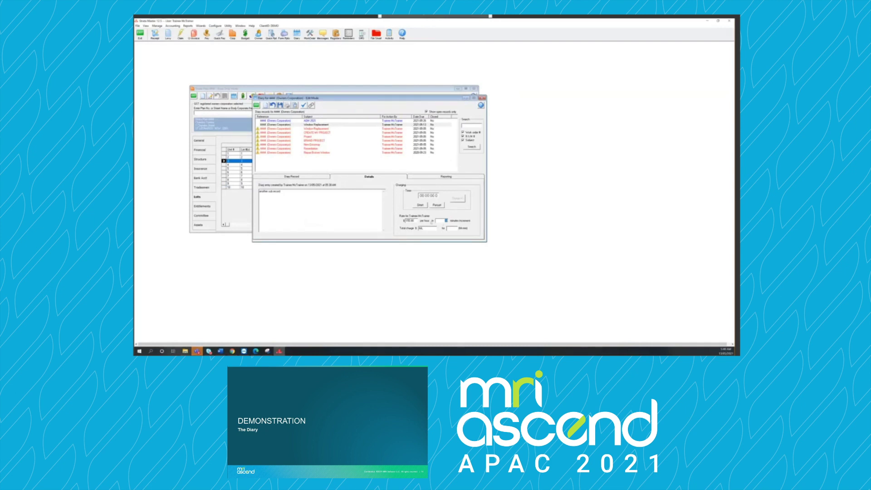
Step: Time work on the entry with the charging timer, closing Quick Reports meanwhile, then stop the timer and charge the time
left_click(420, 205)
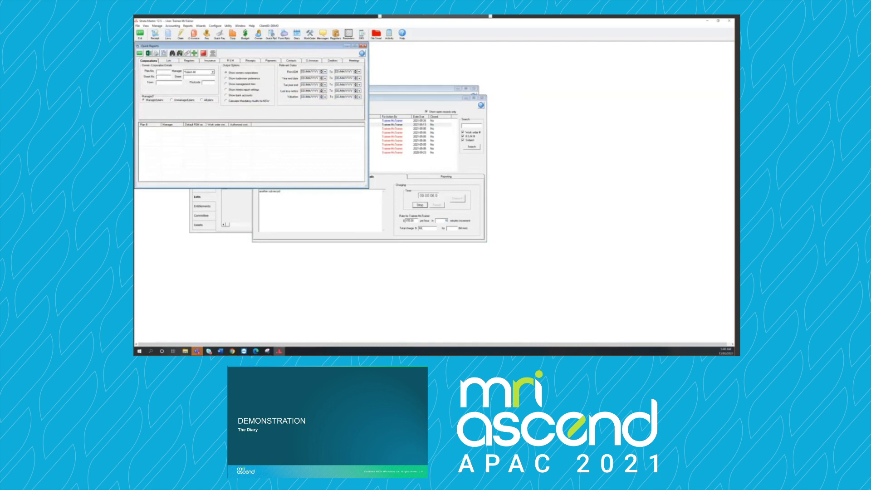
left_click(363, 46)
left_click(420, 205)
left_click(455, 199)
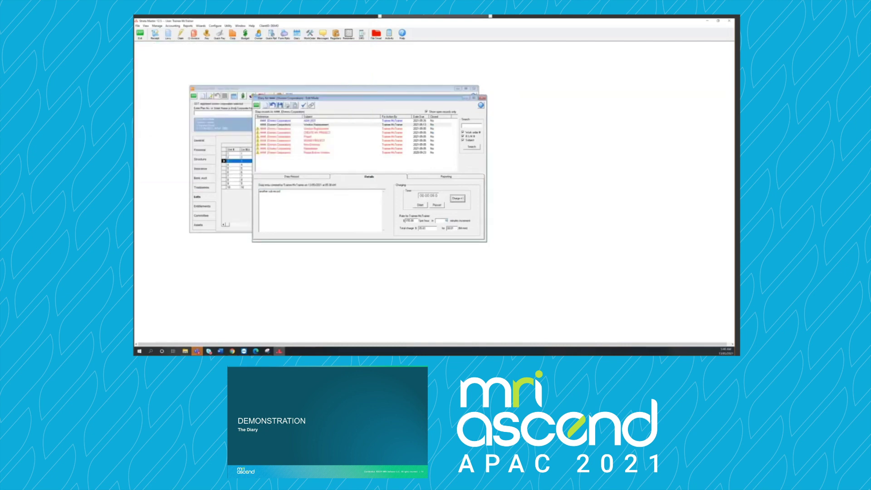
Step: Set the entry's time spent to 01:00 and its total charge to 0, save it and reselect the Window Replacement record
double_click(414, 221)
key("Tab")
key("Tab")
type("8")
key("Tab")
double_click(423, 228)
type("0")
key("Tab")
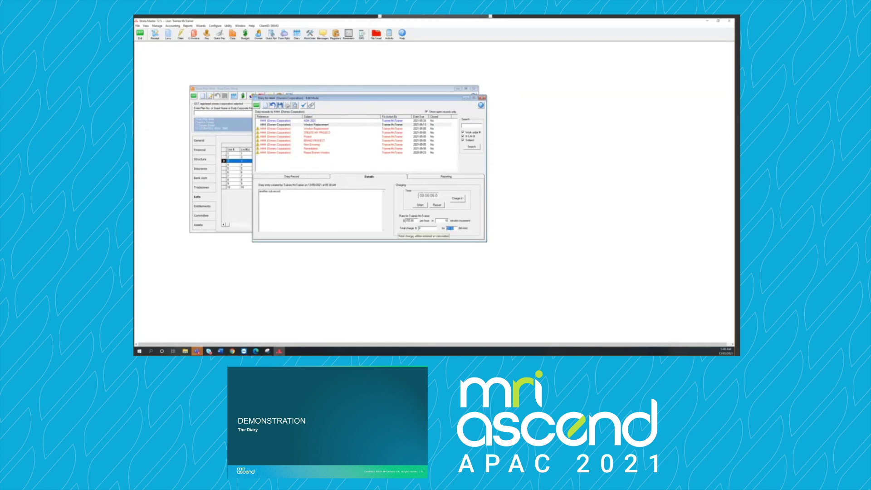
key("Tab")
left_click(415, 220)
left_click_drag(427, 228, 406, 232)
key("BackSpace")
key("Tab")
left_click(280, 105)
left_click(313, 124)
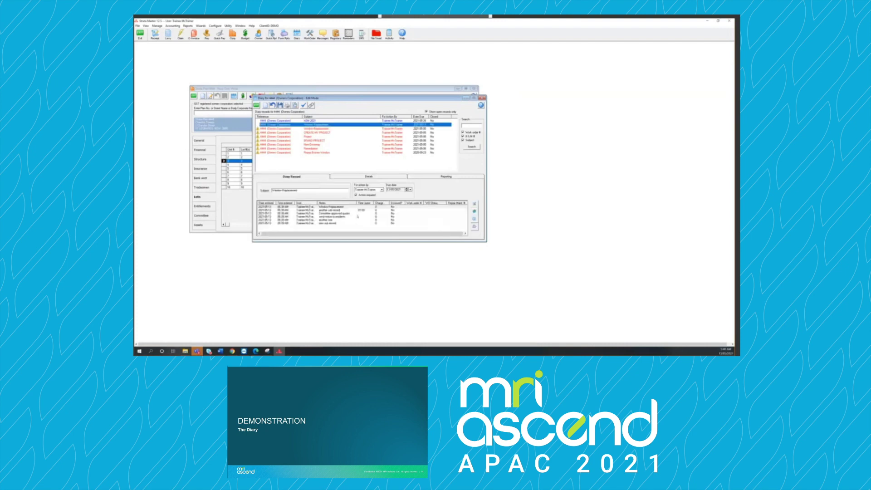
Step: Reopen the another sub record entry and let its total charge recalculate from the time spent
left_click(382, 210)
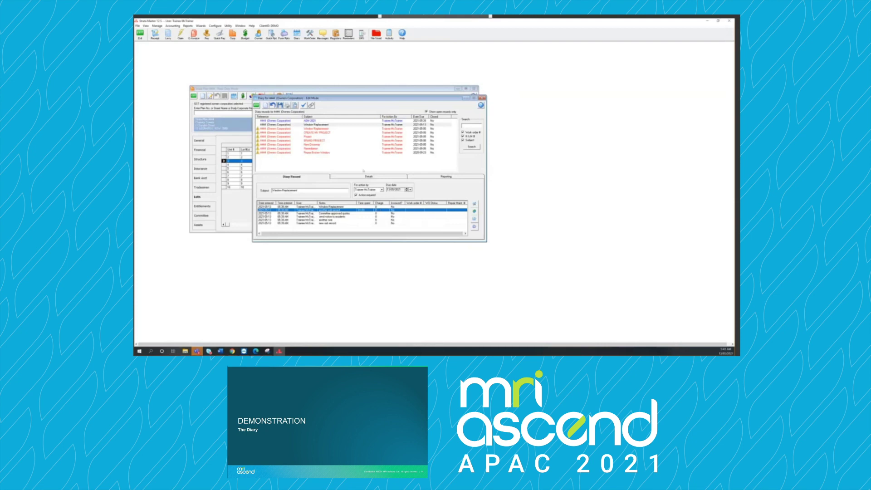
left_click(366, 176)
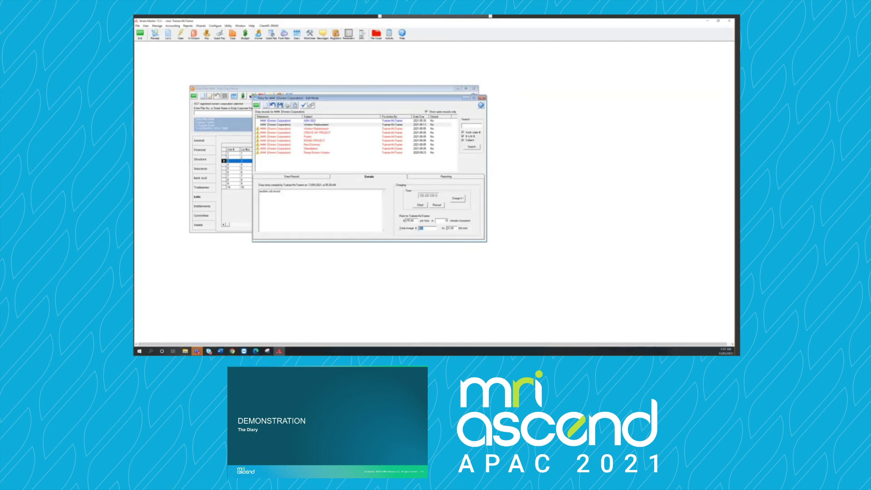
key("Tab")
key("Tab")
left_click(304, 175)
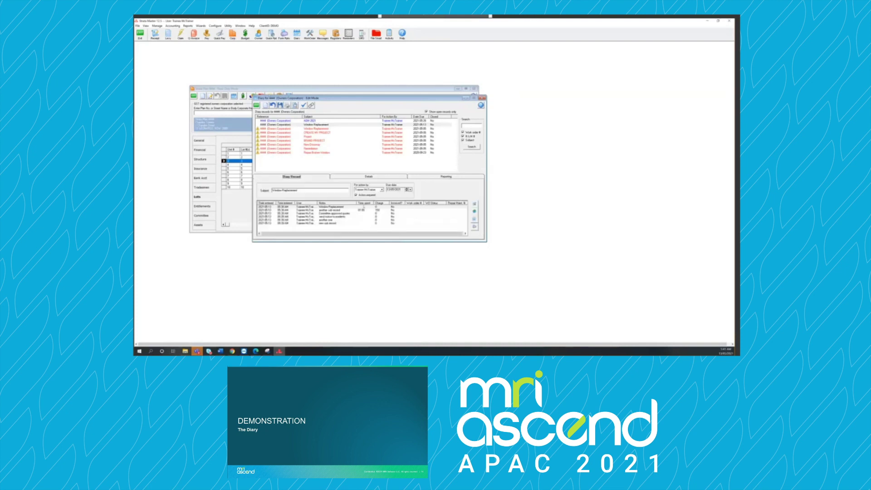
Step: Reopen the another sub record entry's details, set its total charge to 0 and save it
left_click(381, 211)
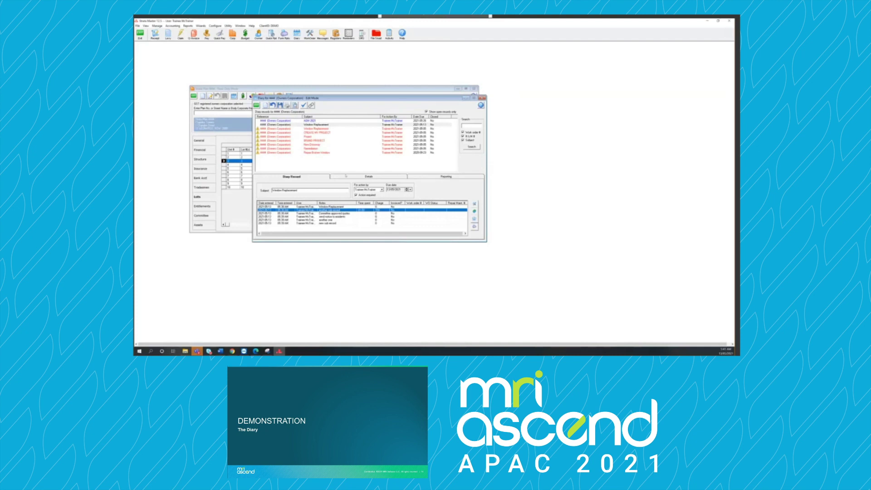
left_click(359, 177)
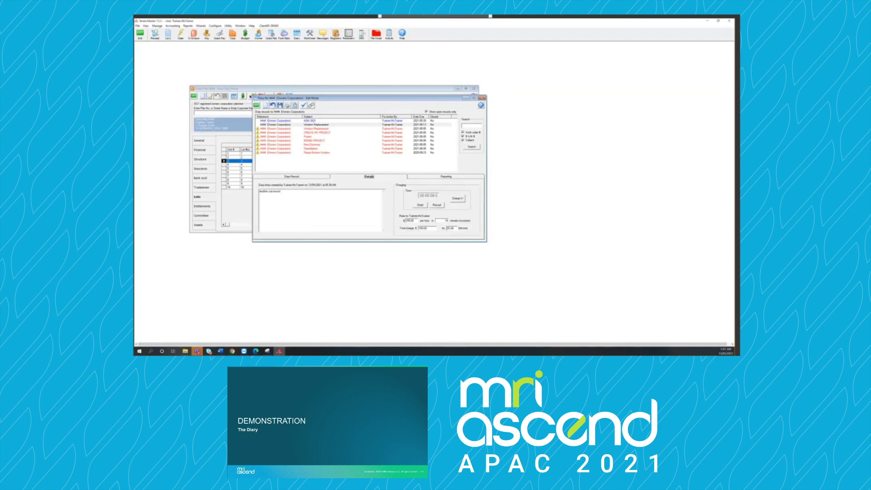
left_click_drag(428, 228, 407, 230)
type("0")
key("Tab")
left_click(280, 105)
Step: Preview the diary report for the Window Replacement record, then close the report and the diary
left_click(370, 210)
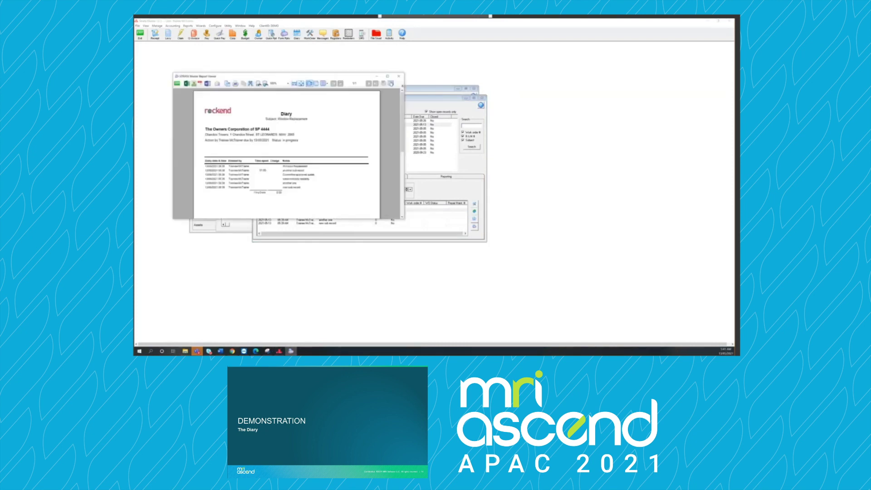
left_click(399, 76)
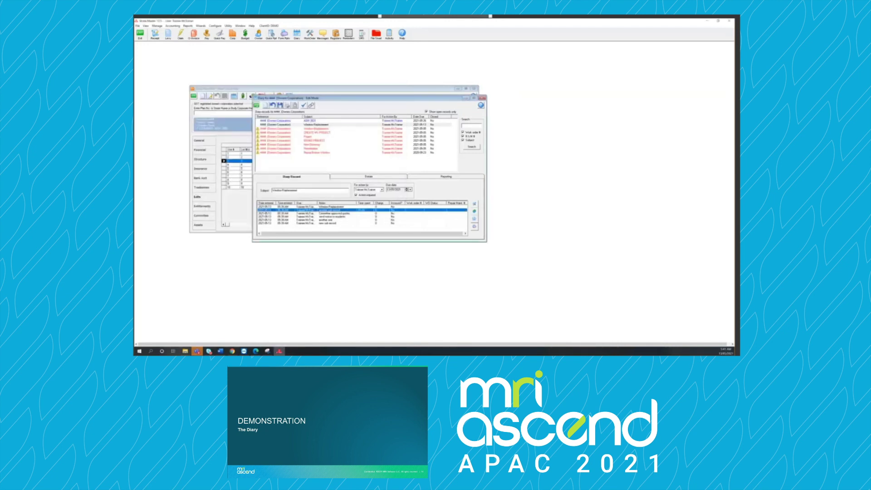
left_click(257, 106)
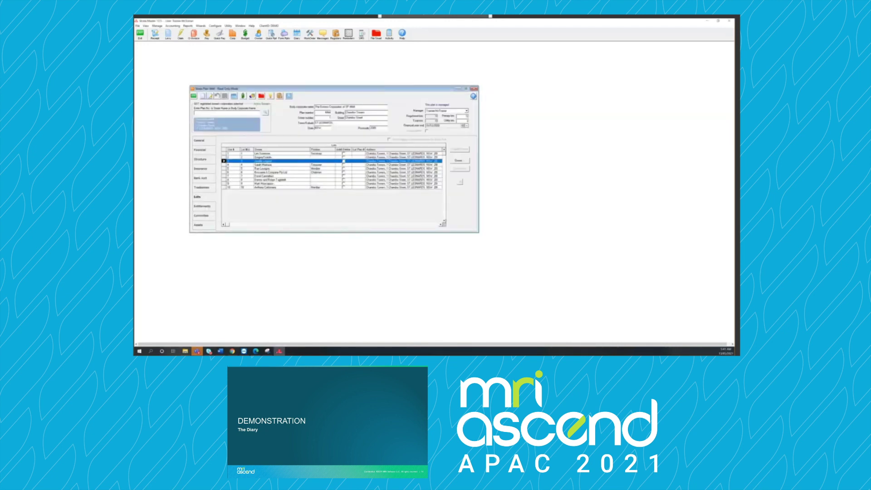